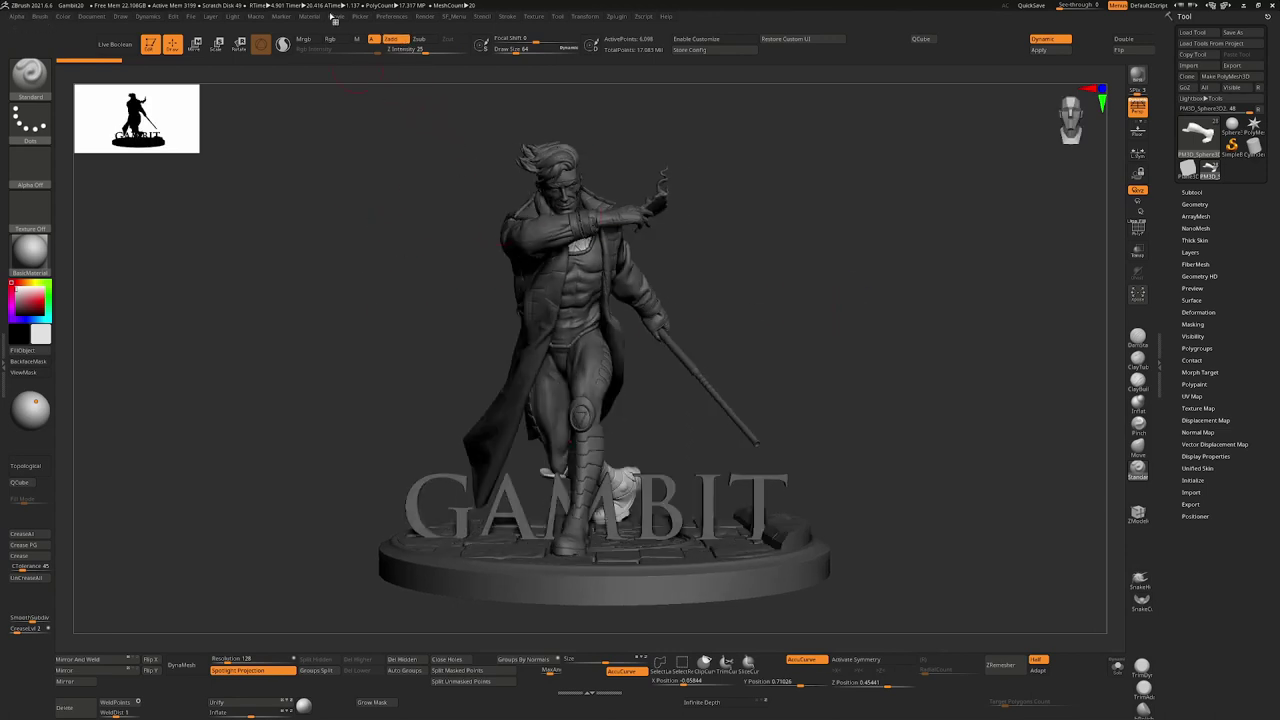
# - Record a Movie > Turntable of the Gambit statue spinning a full circle on its base
pyautogui.click(336, 18)
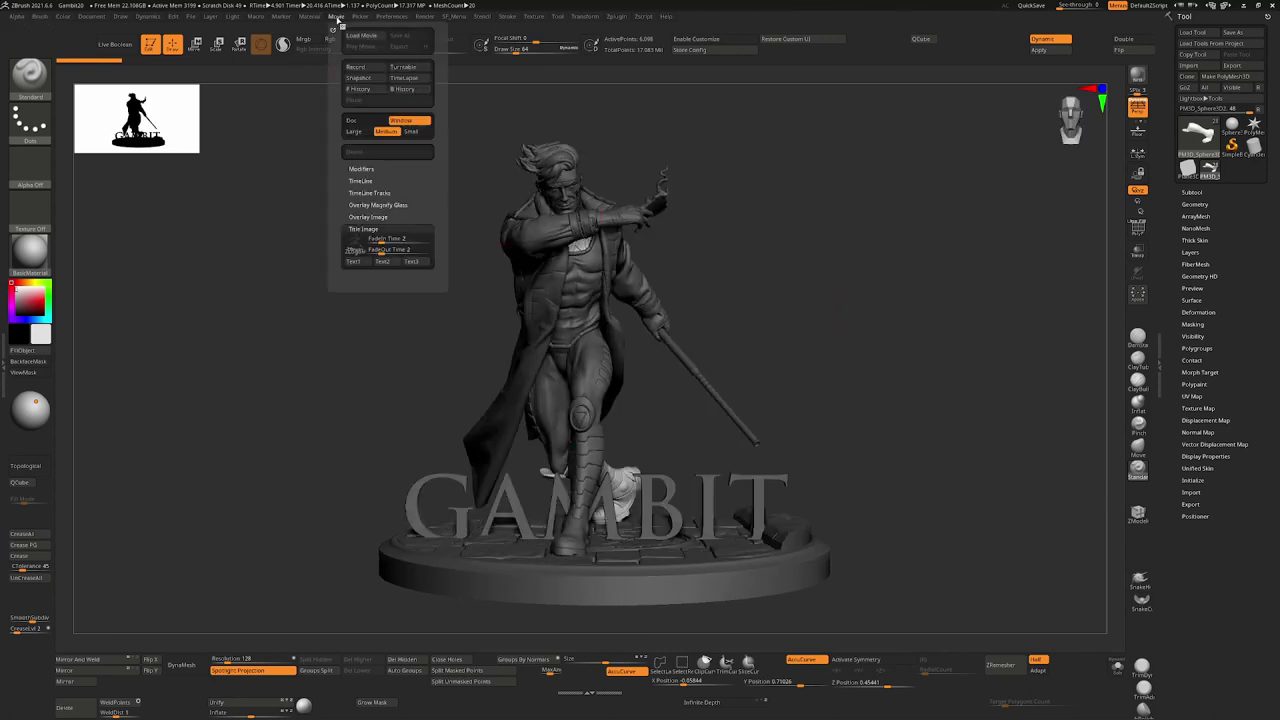
pyautogui.click(405, 67)
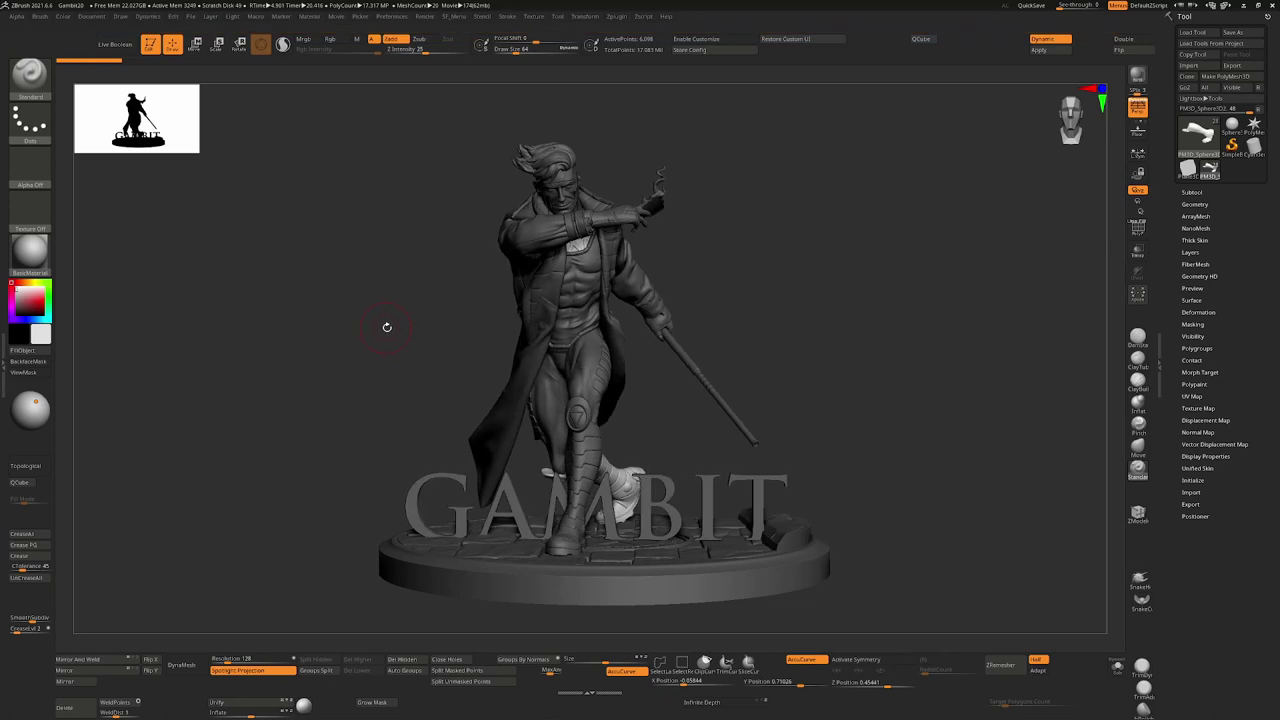
# - Play back the recorded Gambit turntable movie with Movie > Play Movie
pyautogui.click(337, 17)
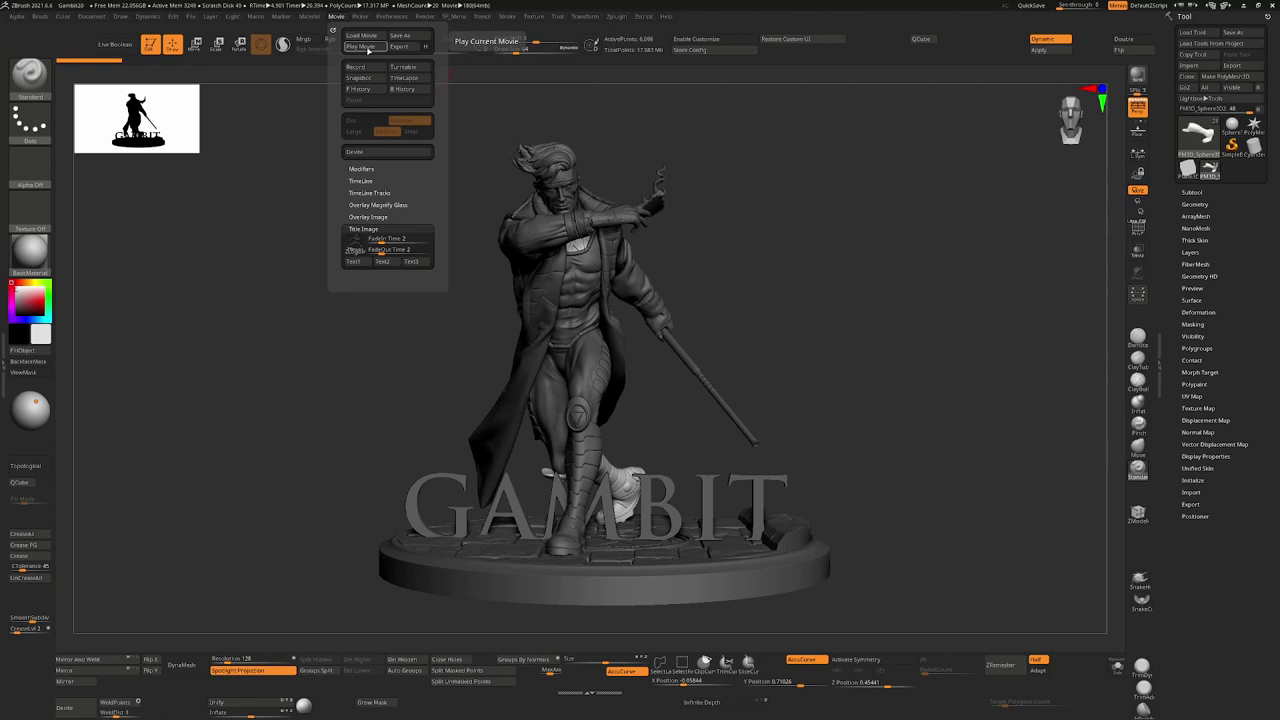
pyautogui.click(366, 47)
# - Drag the Title Image FadeIn Time in the Movie menu from 2 down to 0
pyautogui.click(338, 17)
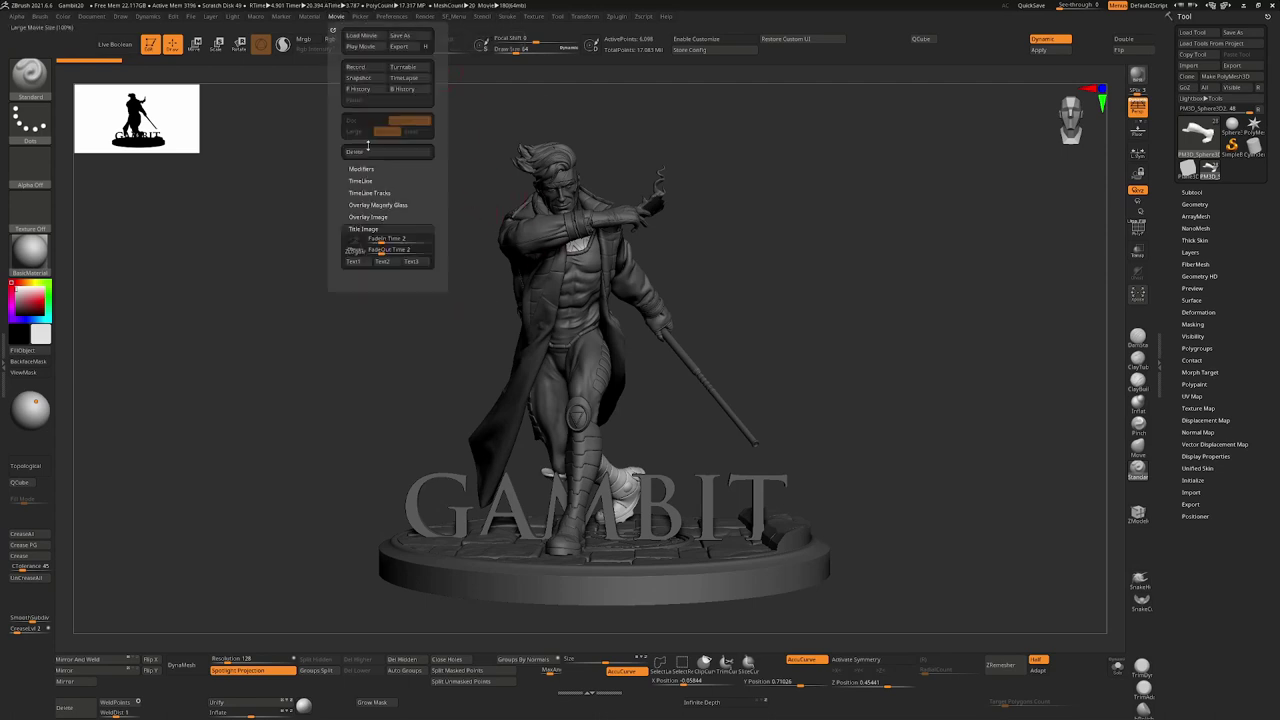
pyautogui.click(368, 216)
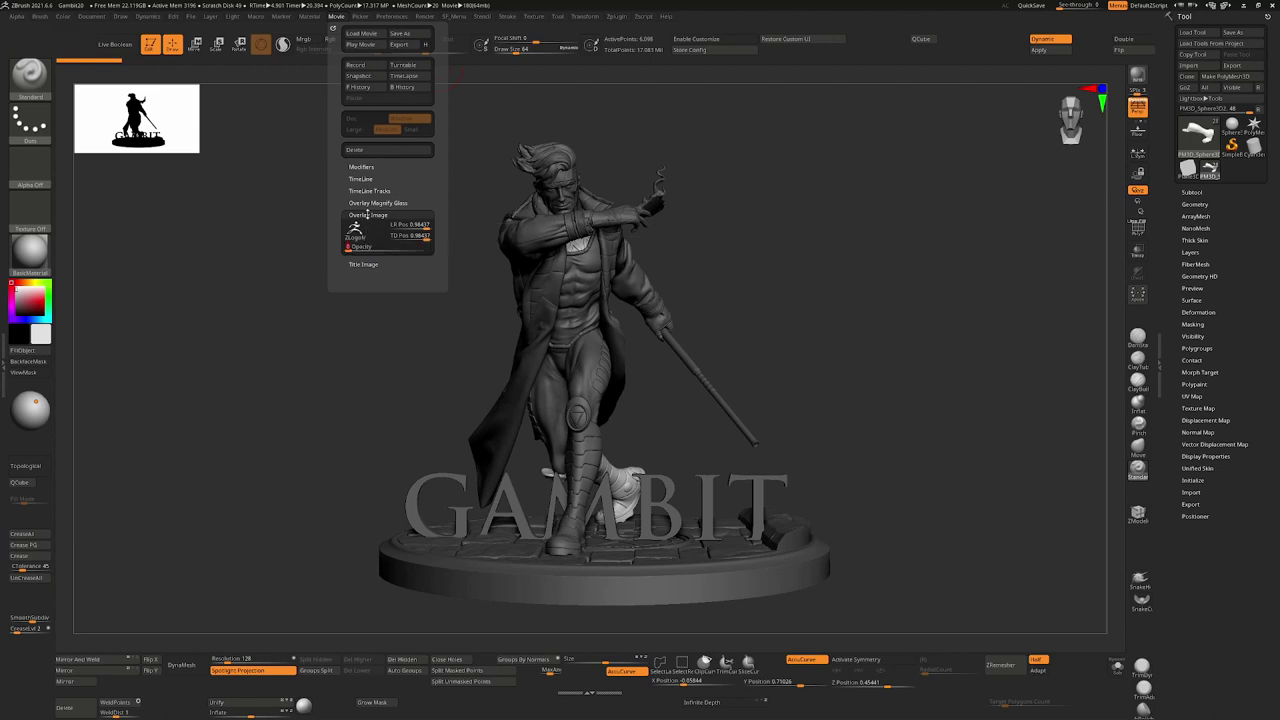
pyautogui.click(367, 213)
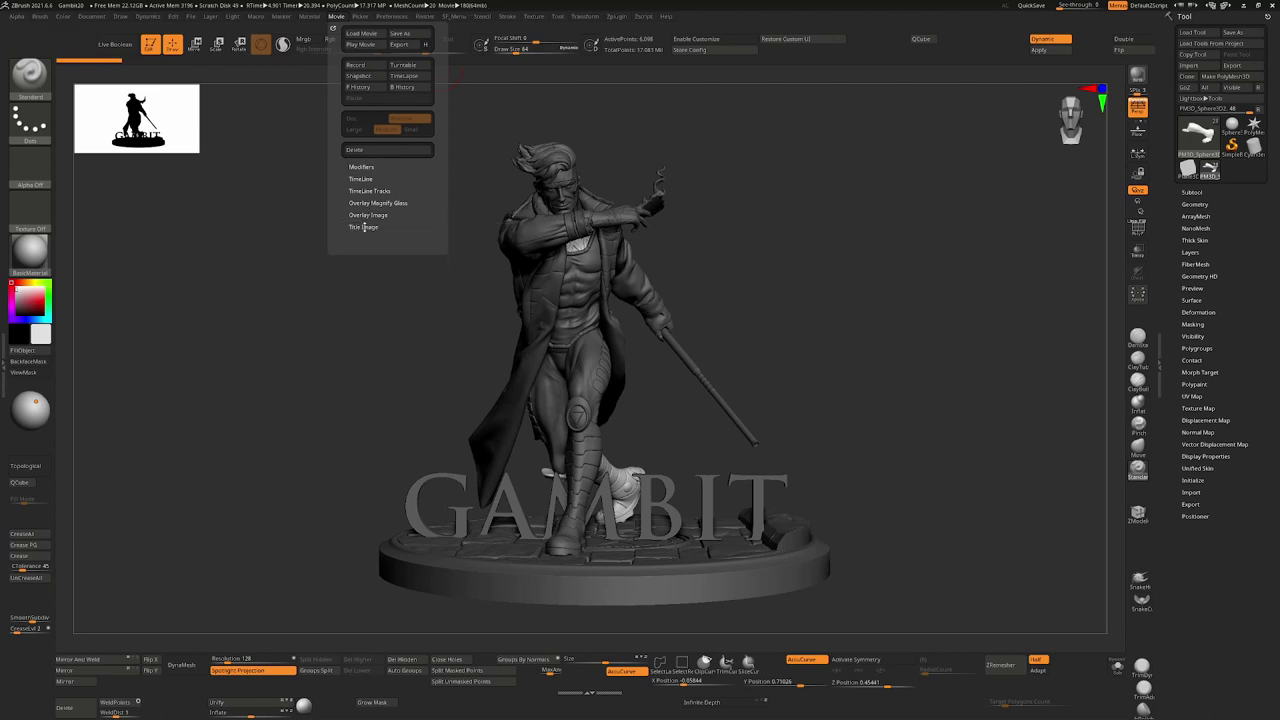
pyautogui.click(363, 227)
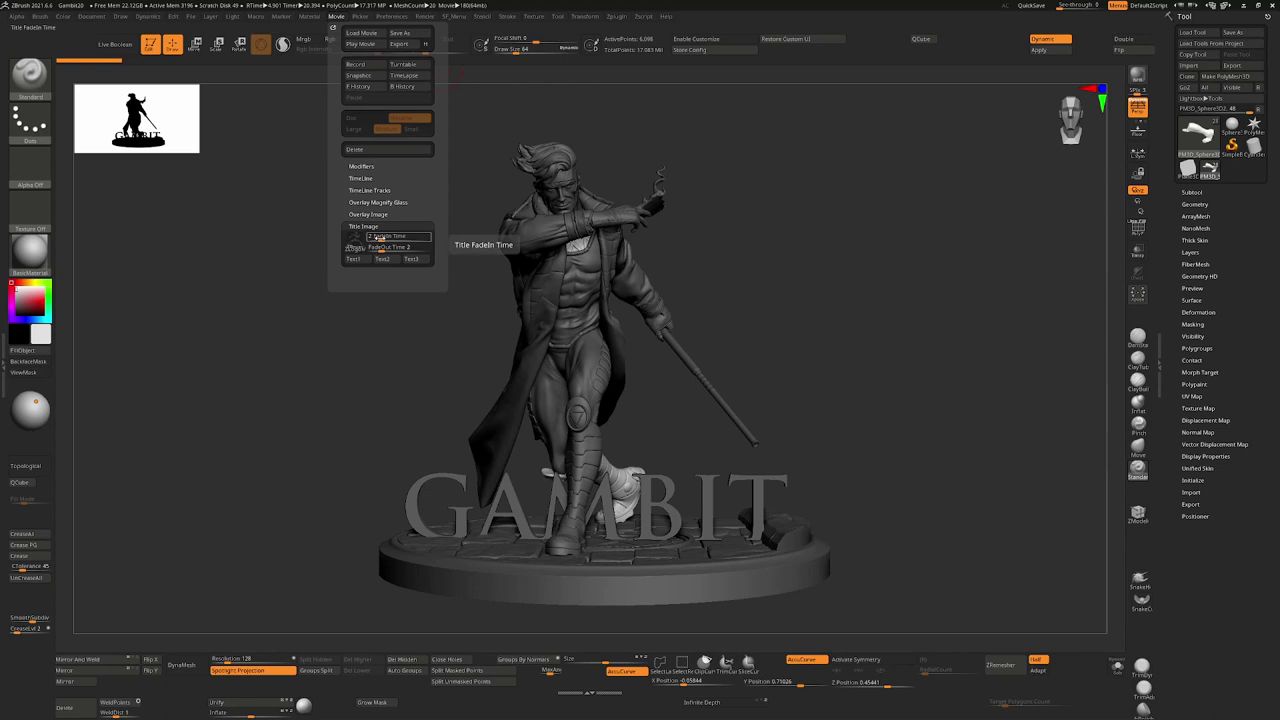
pyautogui.moveTo(379, 237); pyautogui.dragTo(368, 238)
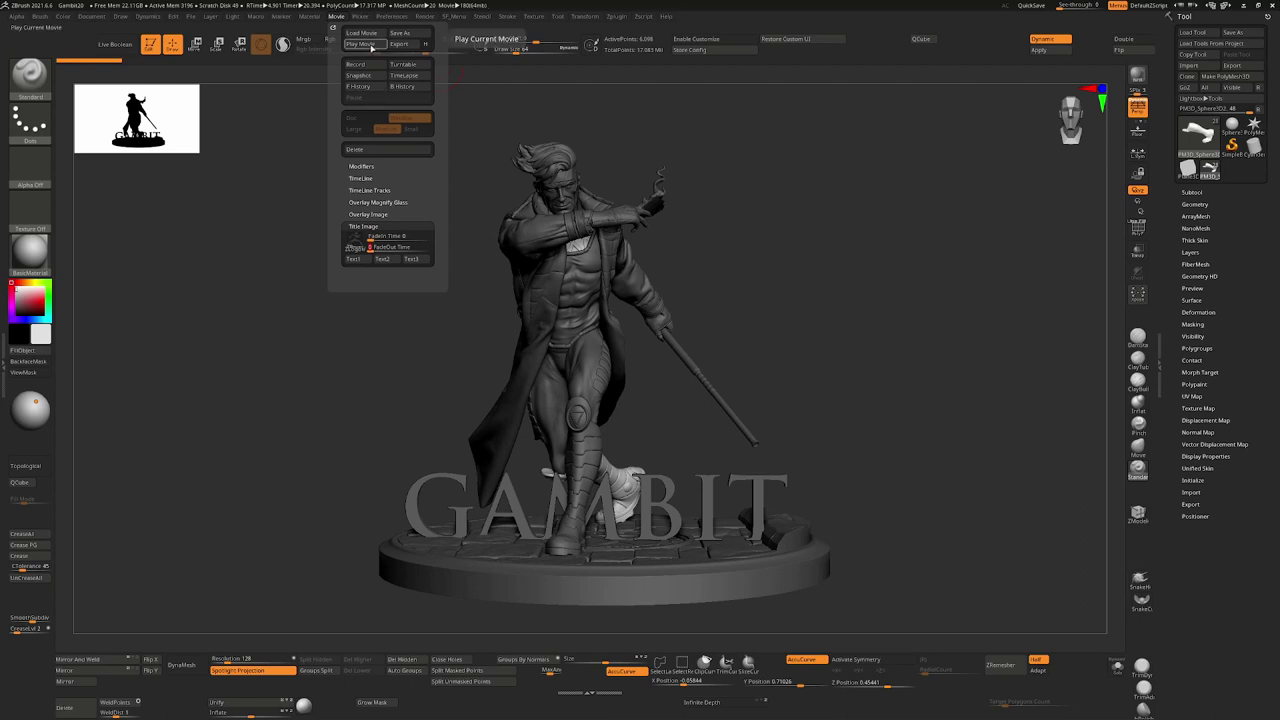
# - Replay the turntable movie twice to check the title with 0 fade-in time
pyautogui.click(371, 45)
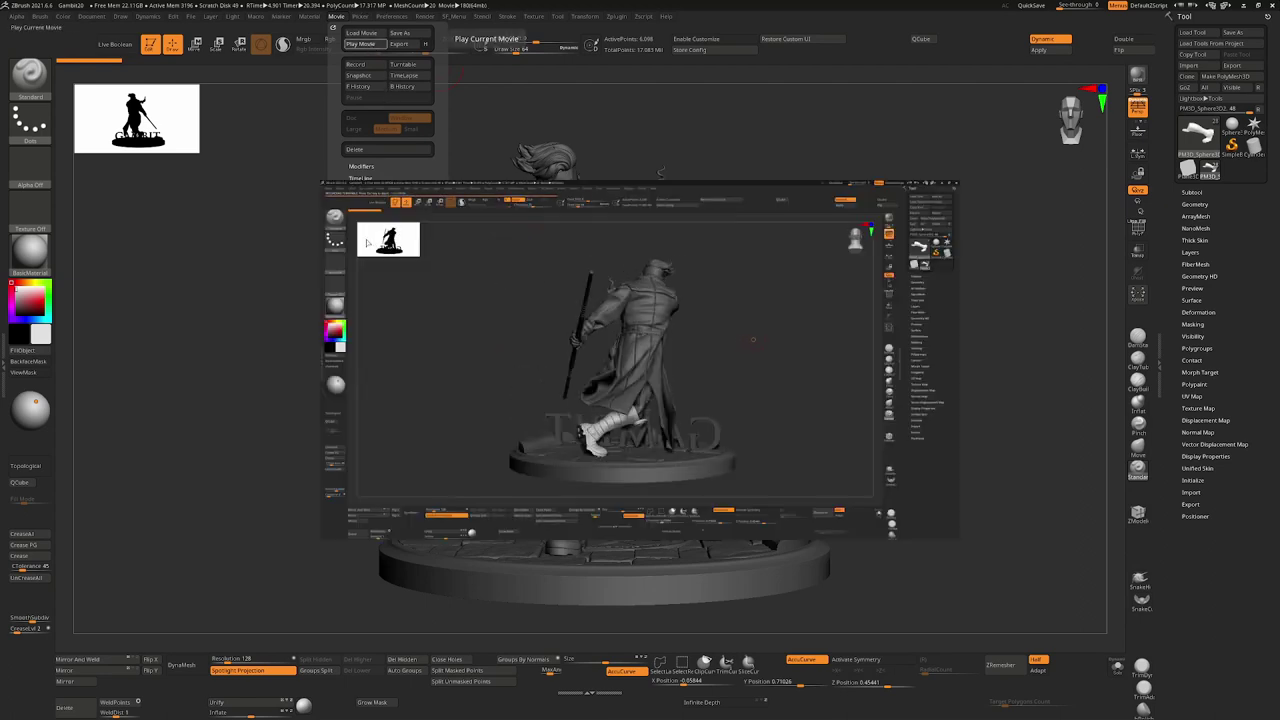
pyautogui.click(338, 17)
pyautogui.click(362, 46)
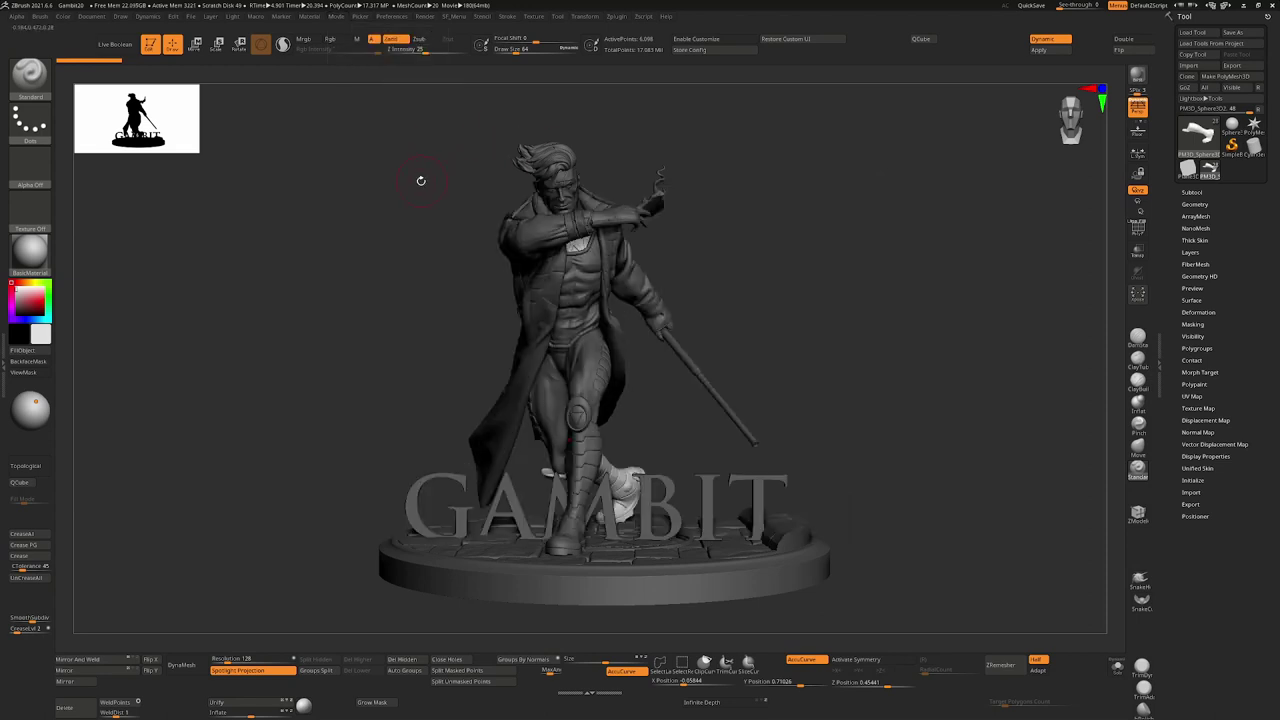
pyautogui.click(339, 18)
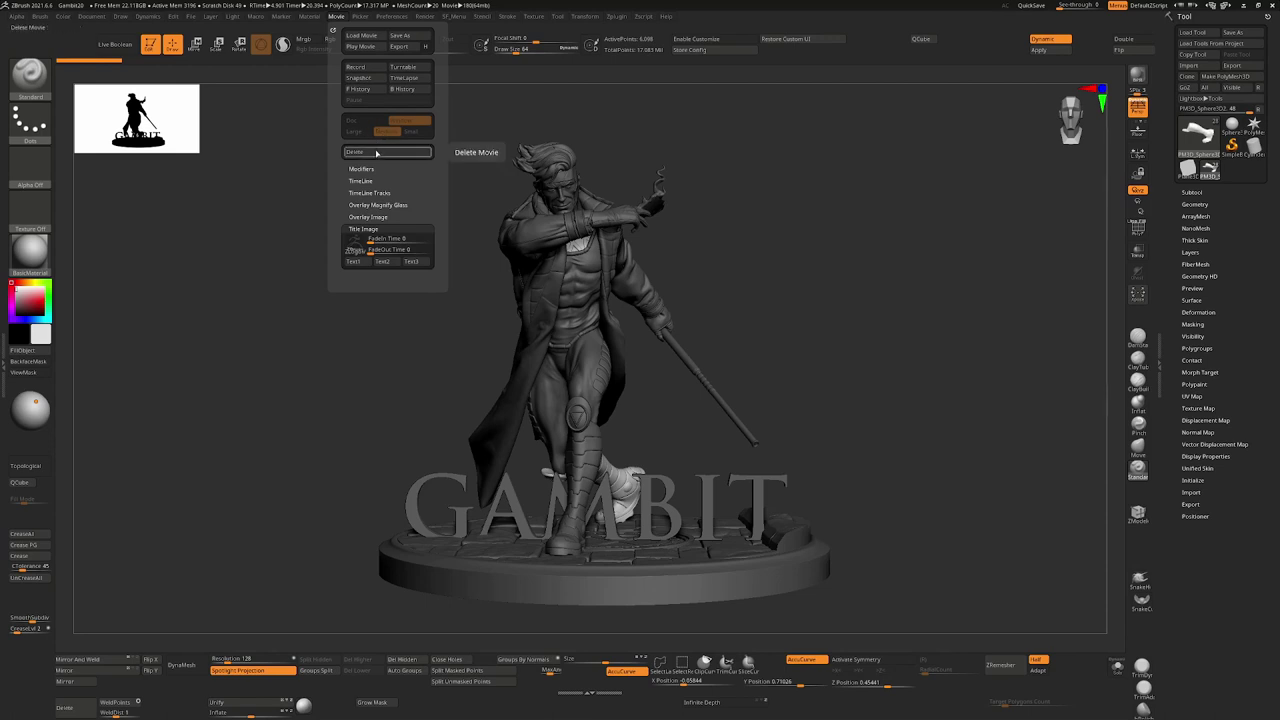
# - Delete the movie without saving, then set recordings to Doc at Large (100%) size
pyautogui.click(375, 153)
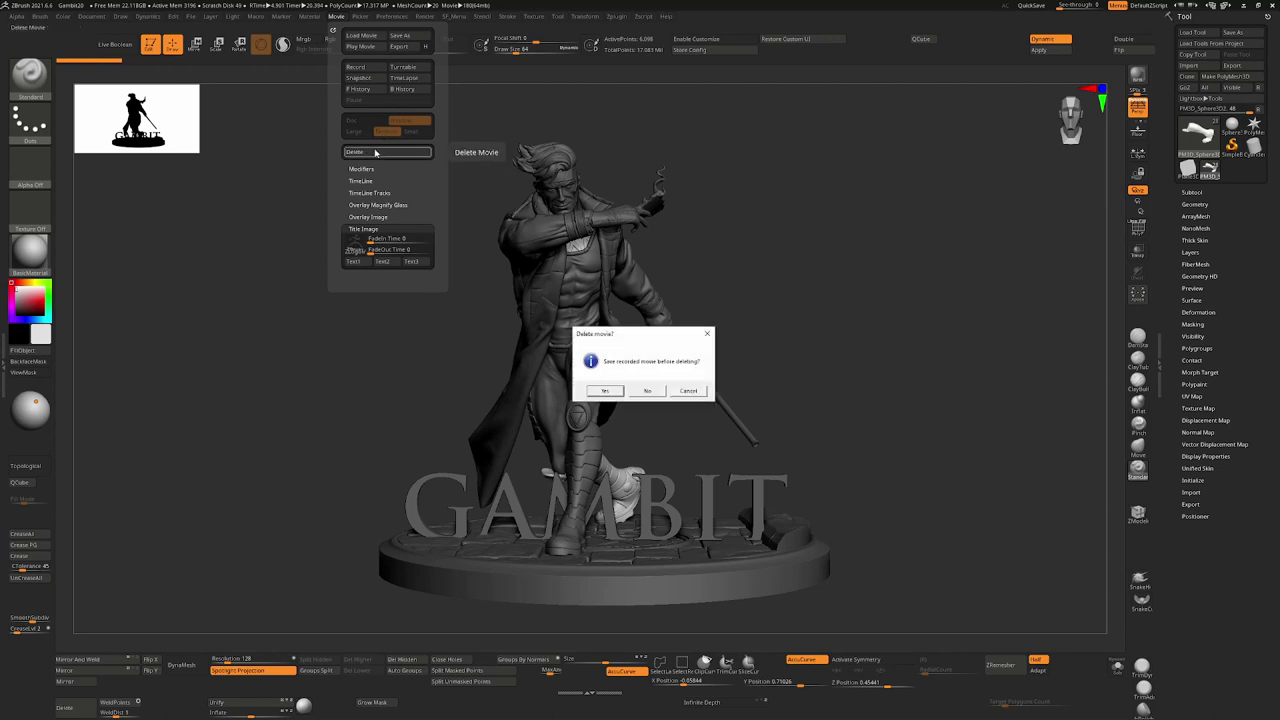
pyautogui.click(657, 391)
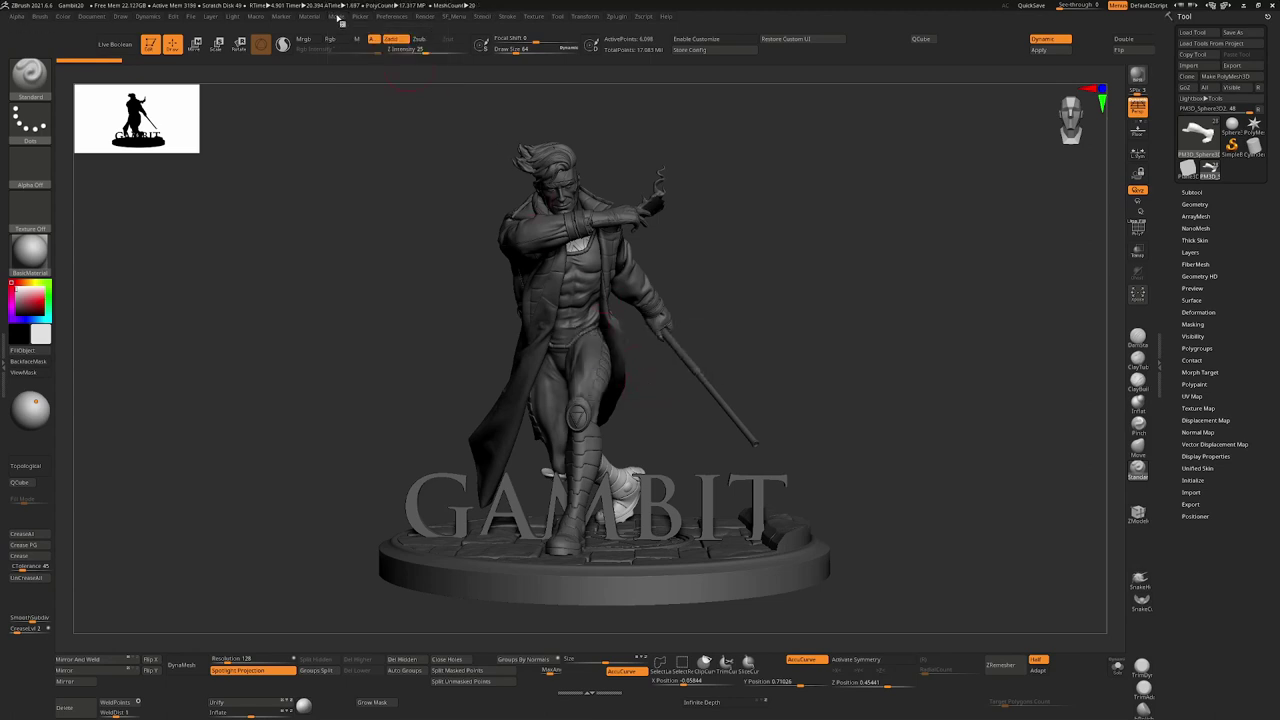
pyautogui.click(337, 16)
pyautogui.click(341, 20)
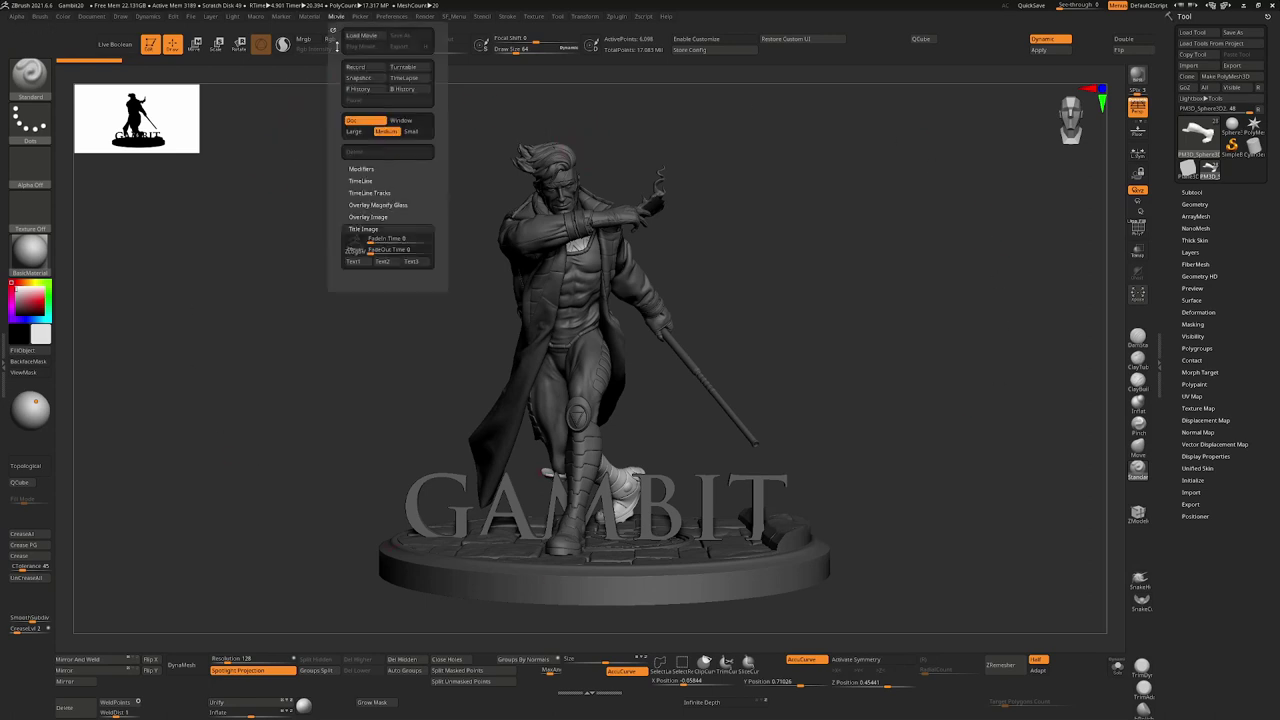
pyautogui.click(358, 131)
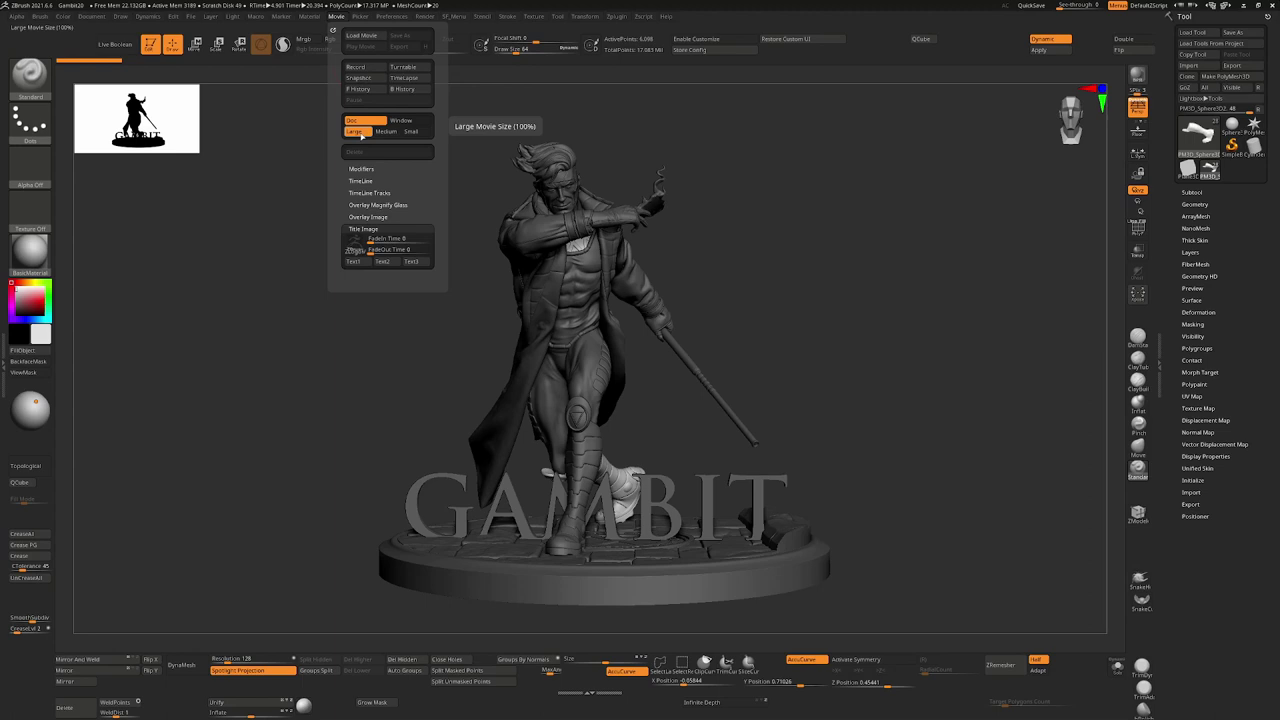
# - Record a fresh turntable of the Gambit statue at Large document size
pyautogui.click(404, 68)
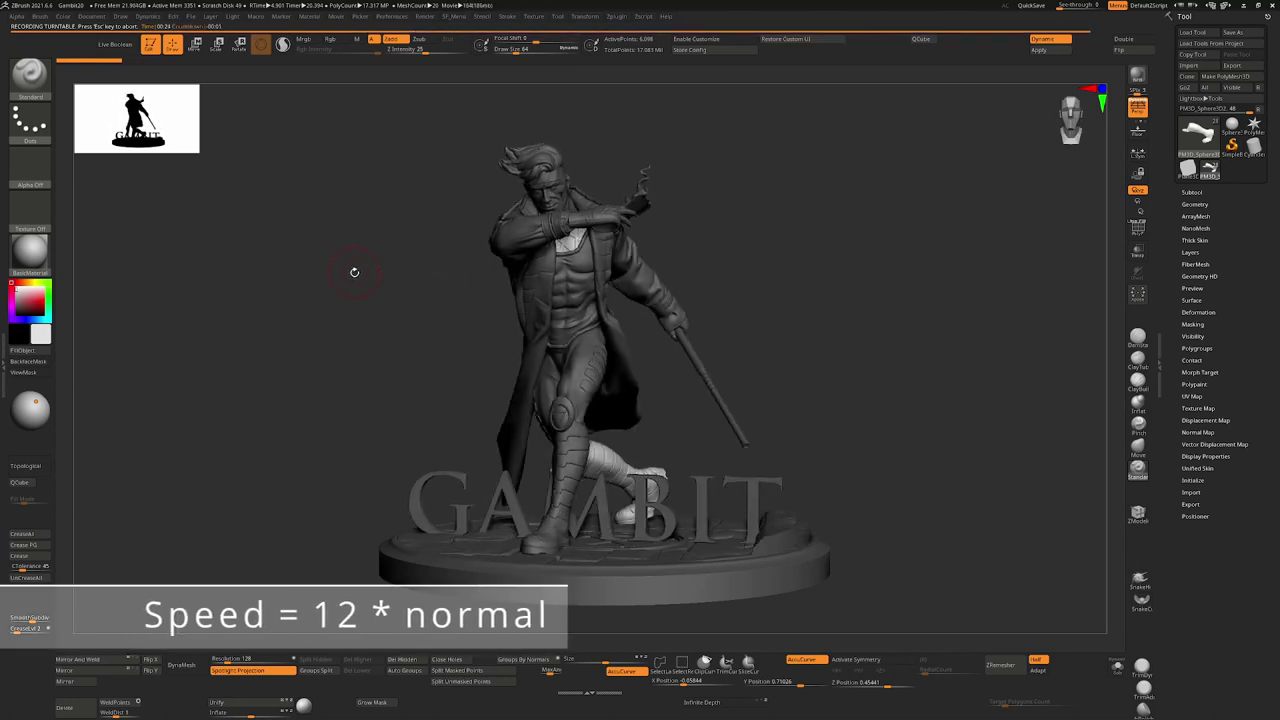
# - Play back the Large-size turntable, then delete it, answering No to saving
pyautogui.click(340, 17)
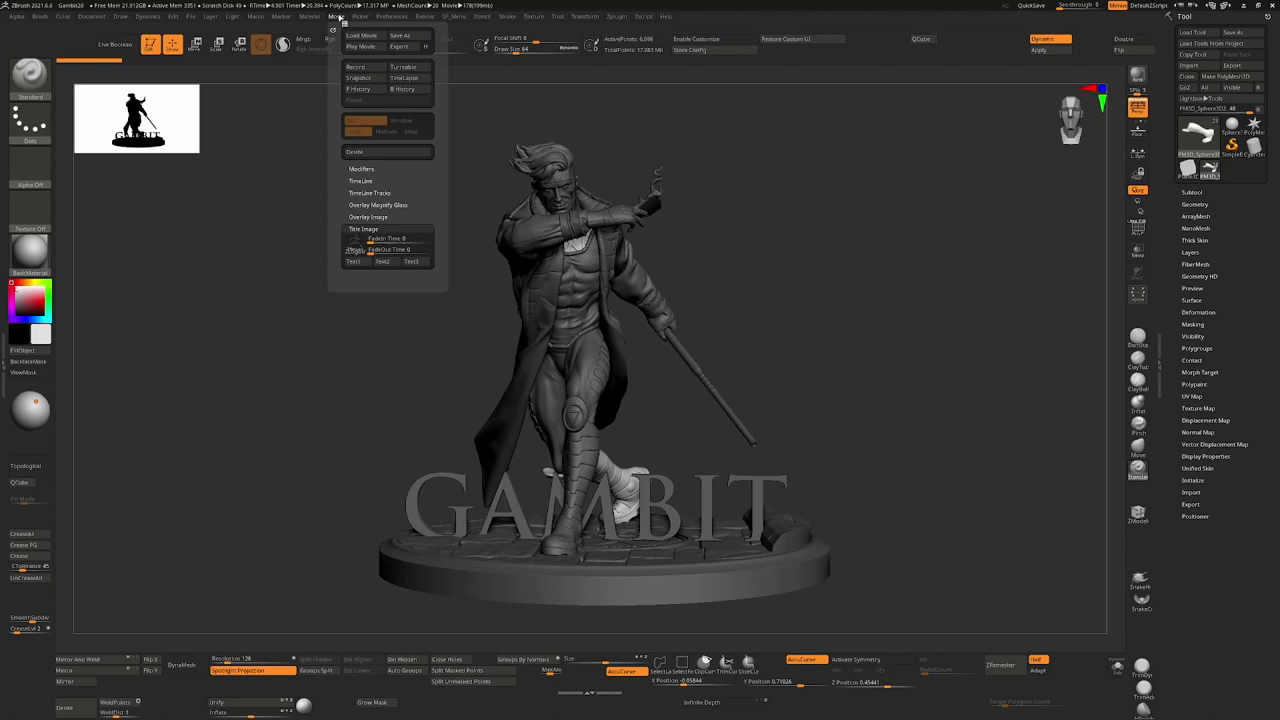
pyautogui.click(364, 48)
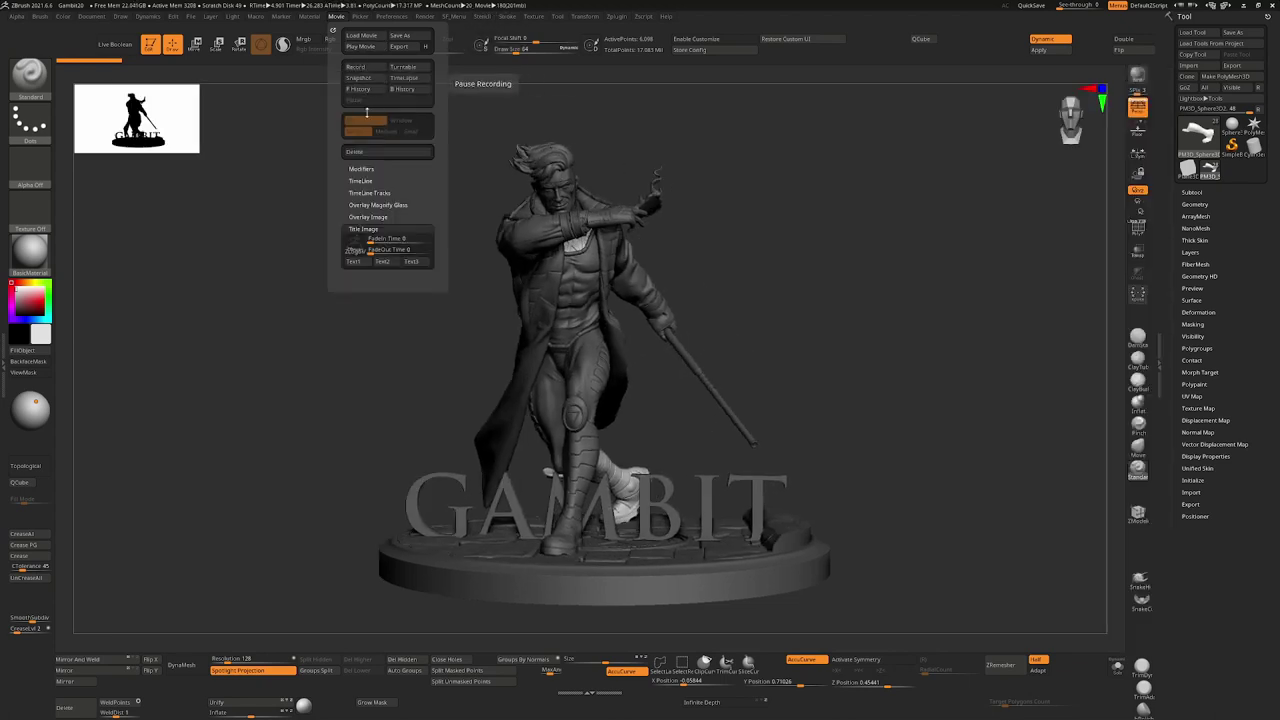
pyautogui.click(374, 152)
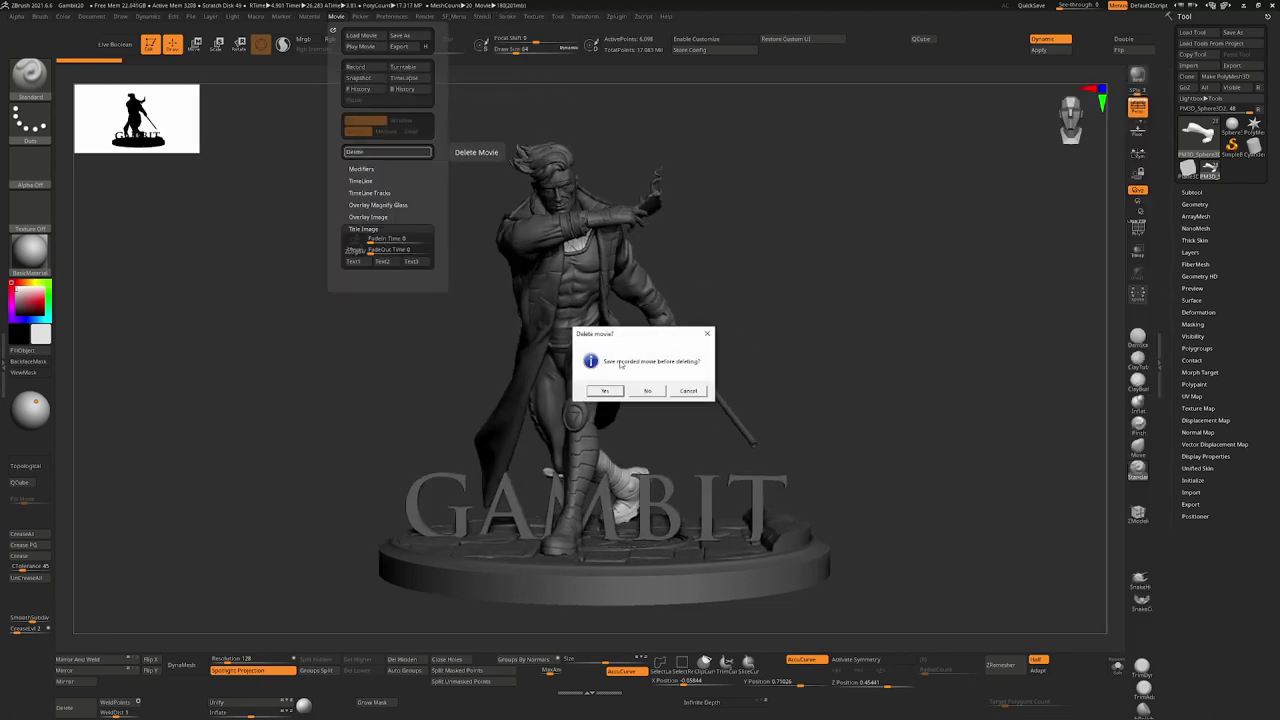
pyautogui.click(645, 391)
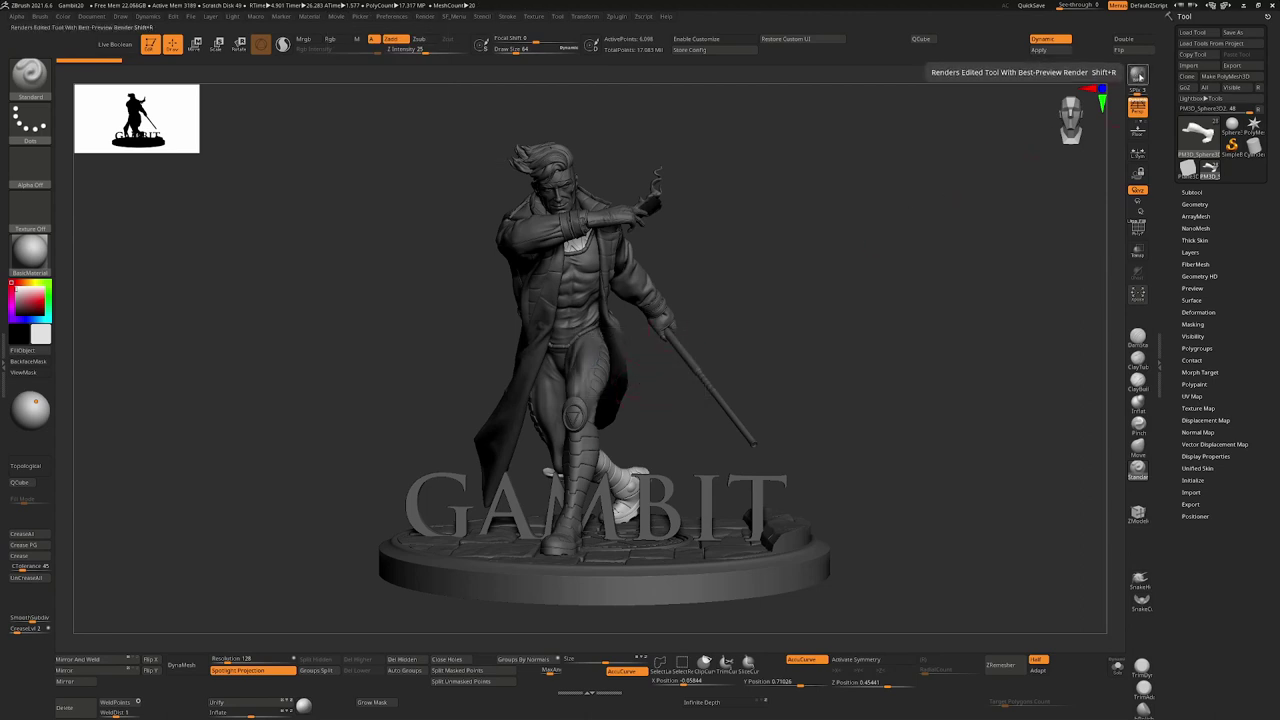
# - Render the Gambit statue with a BPR (Best Preview Render) pass
pyautogui.click(1138, 76)
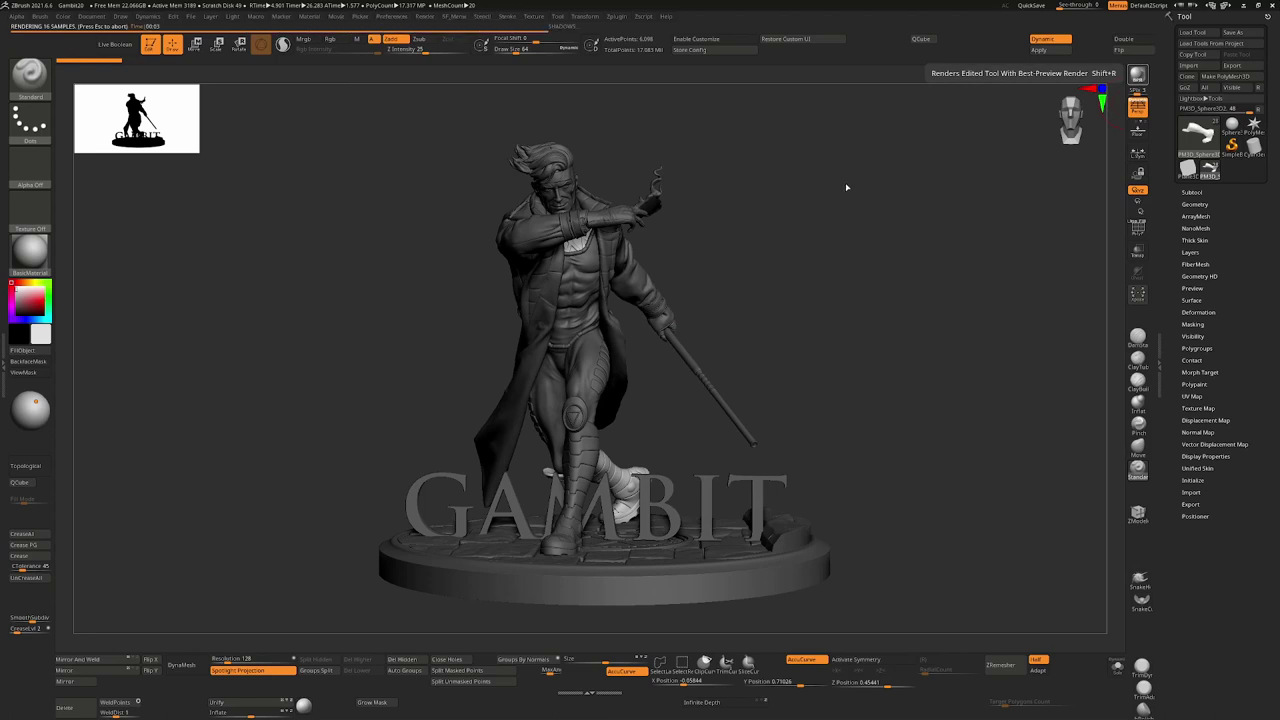
pyautogui.click(335, 17)
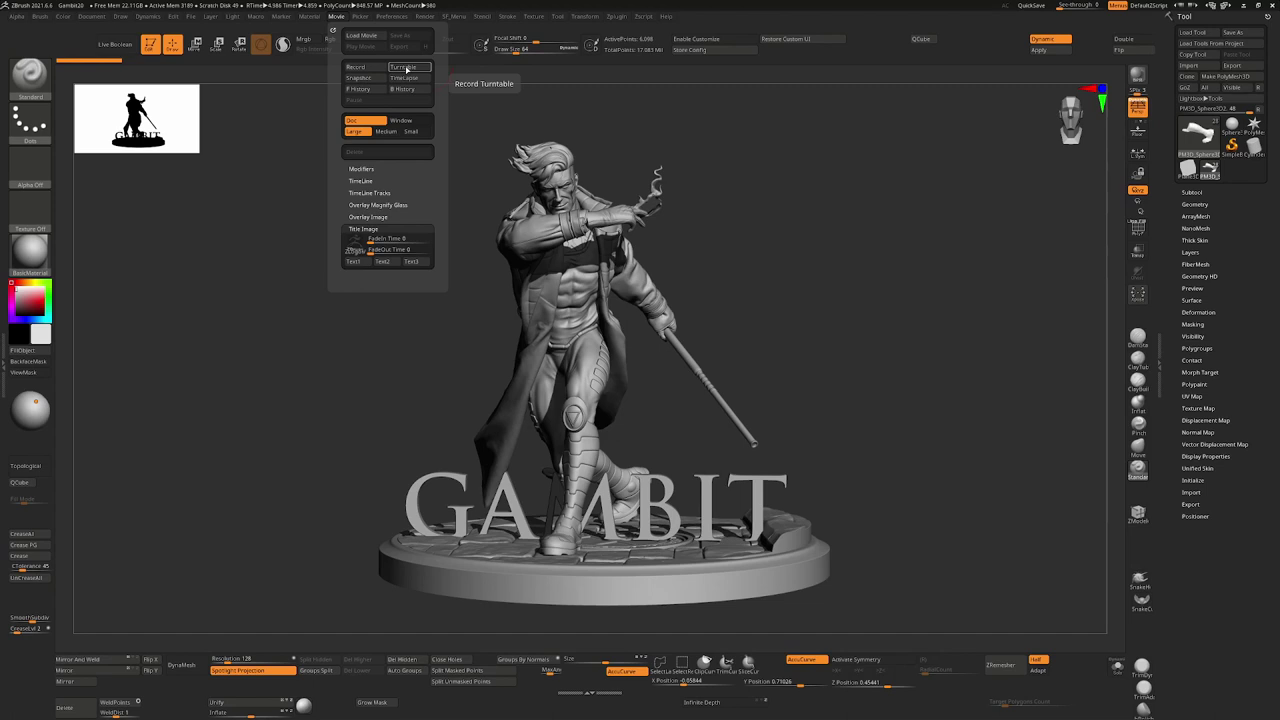
# - Record a turntable of the Gambit statue with BPR rendering applied
pyautogui.click(405, 67)
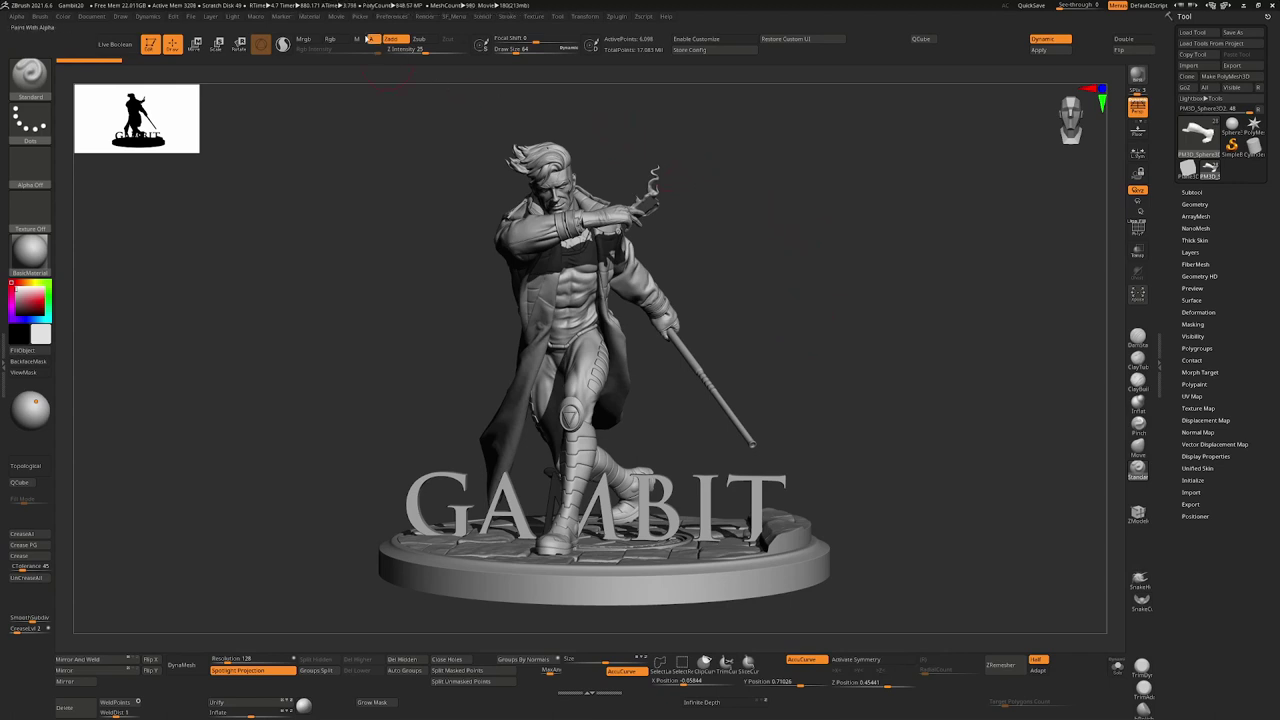
# - Play back the BPR-rendered turntable movie, then bring up the Preferences menu
pyautogui.click(340, 17)
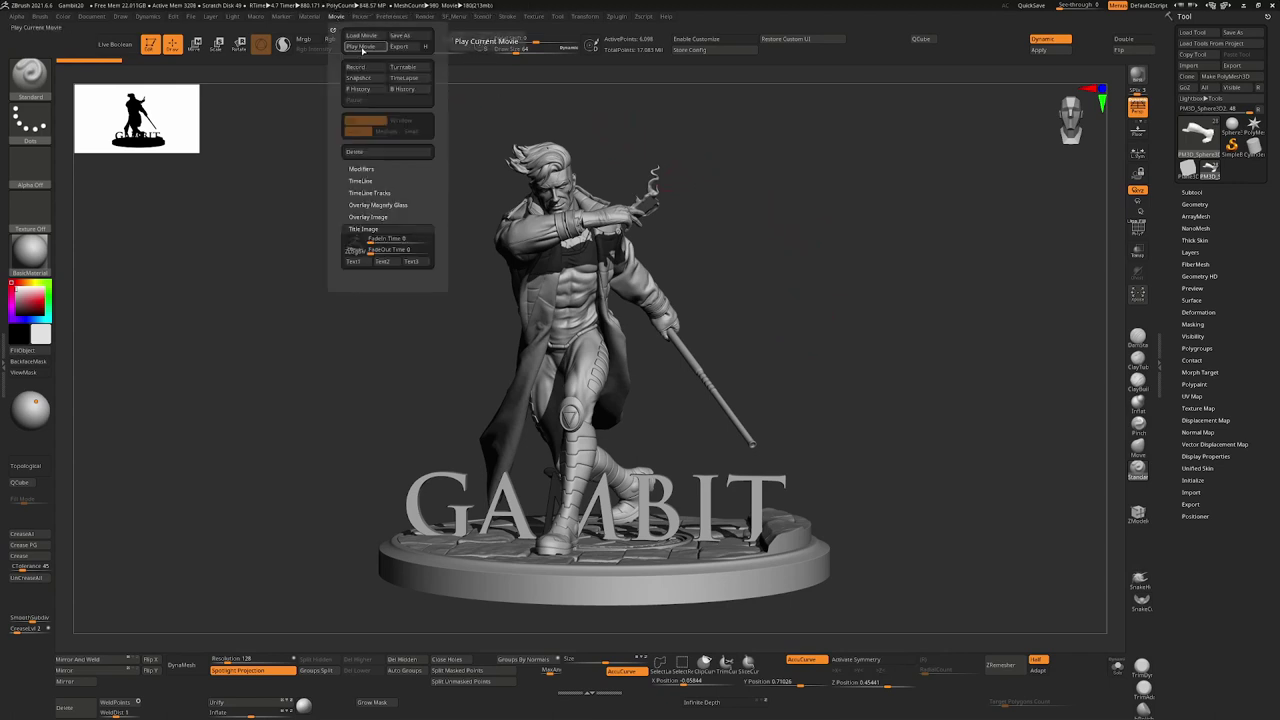
pyautogui.click(361, 47)
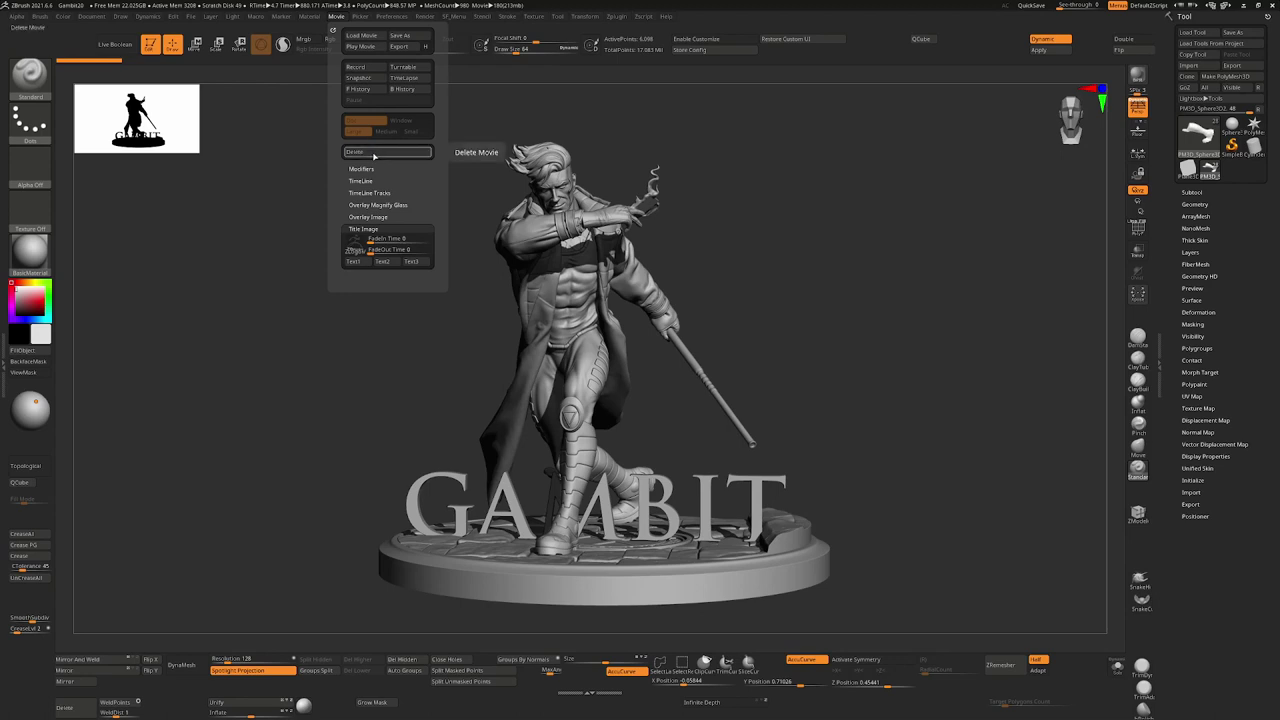
pyautogui.click(391, 16)
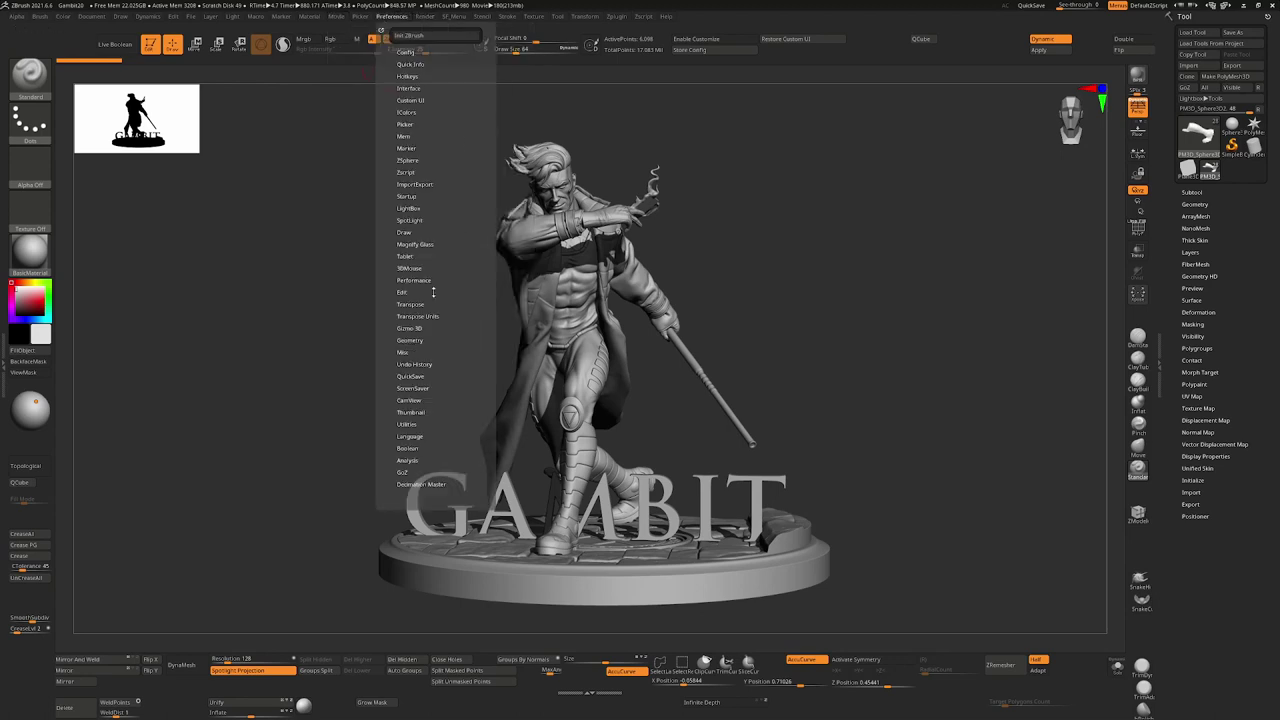
# - Apply the RadialOverlay preset from the BPR Filters in LightBox
pyautogui.click(426, 22)
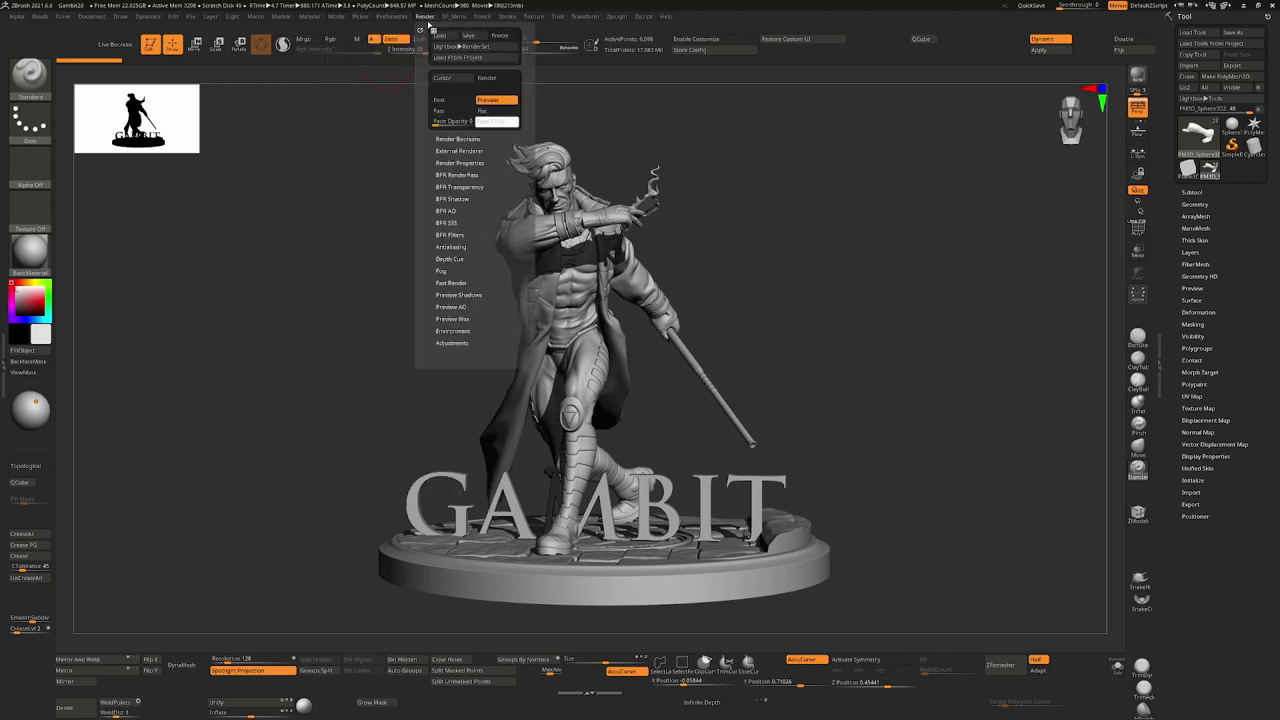
pyautogui.click(451, 234)
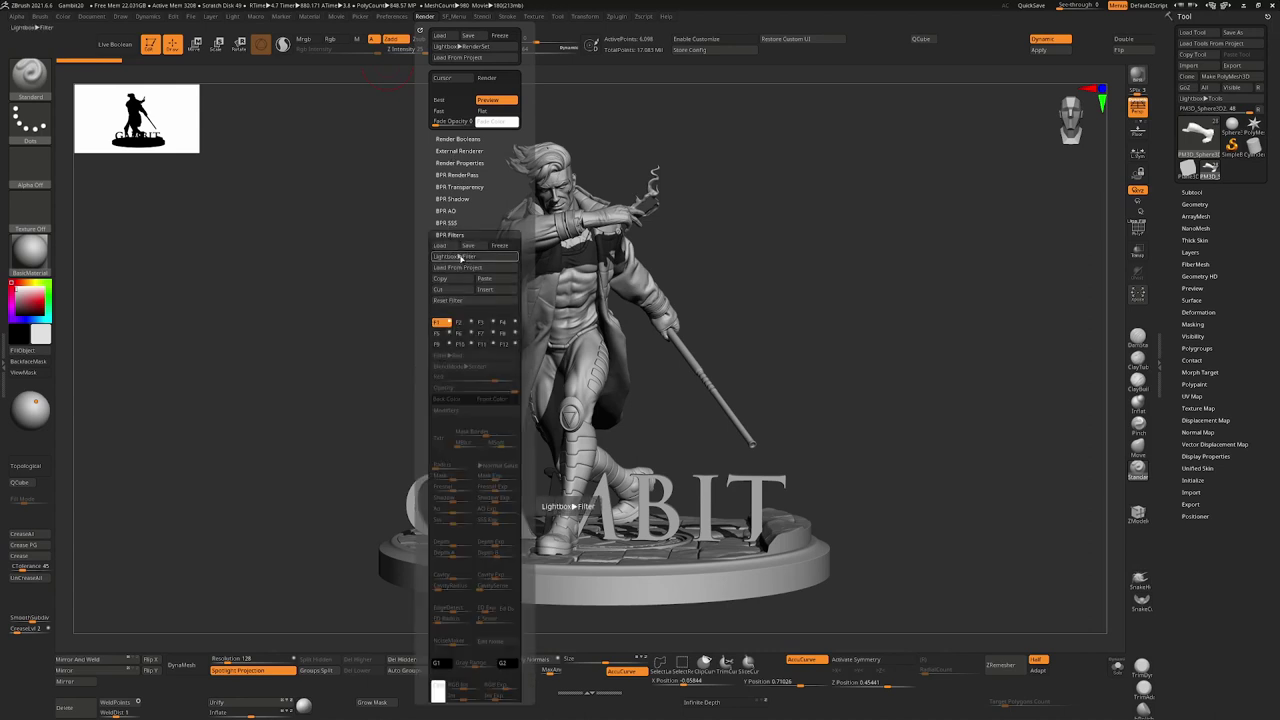
pyautogui.click(466, 258)
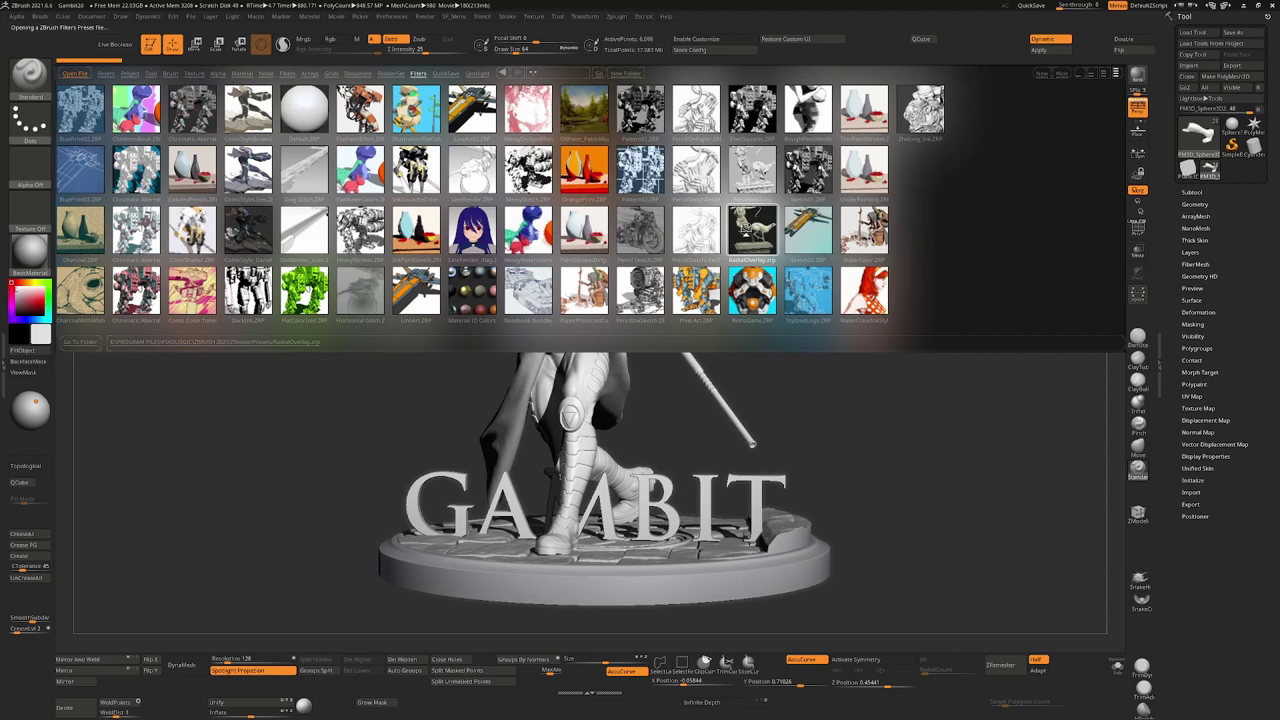
pyautogui.doubleClick(722, 262)
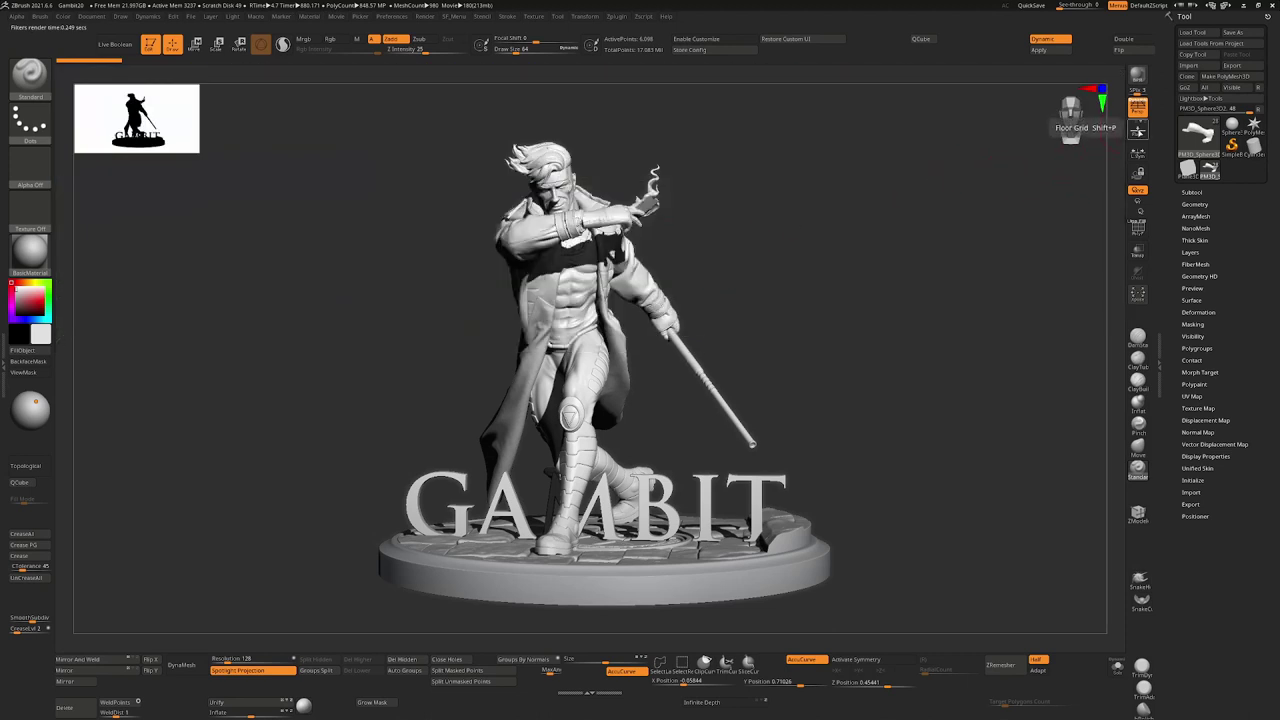
# - Turn on the floor and make a best-preview BPR render of the Gambit statue
pyautogui.click(1138, 130)
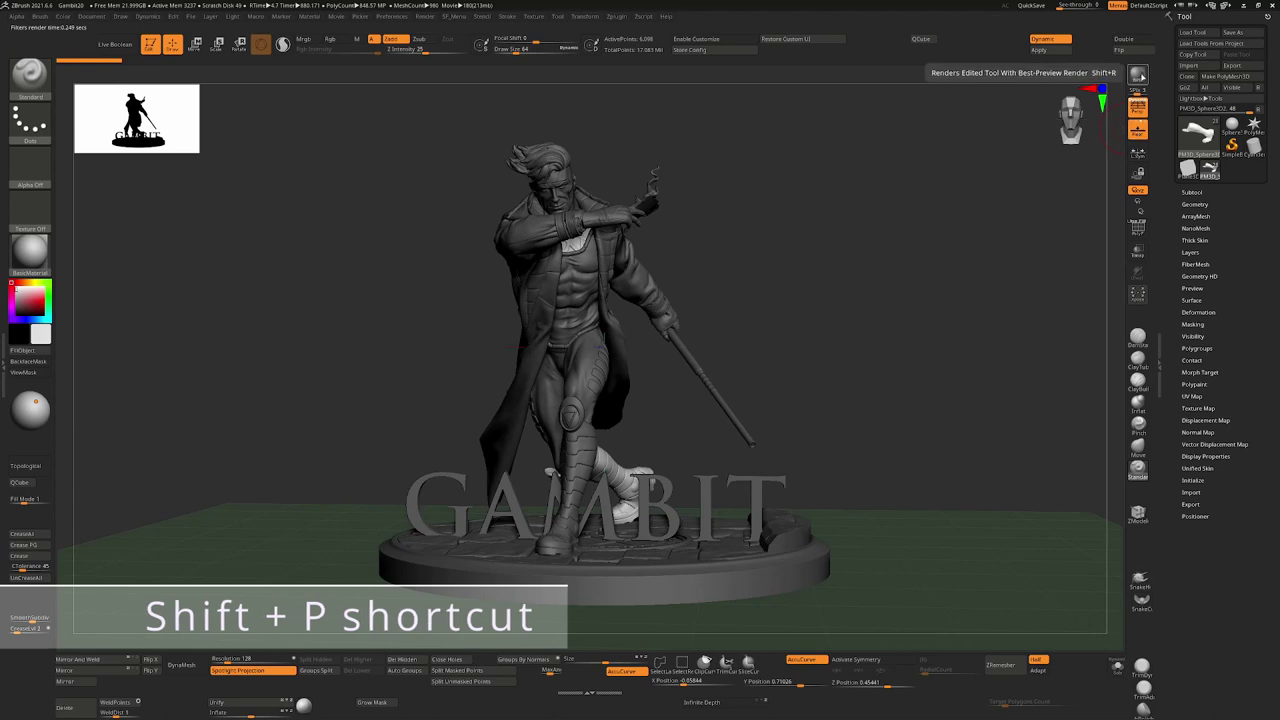
pyautogui.click(1138, 75)
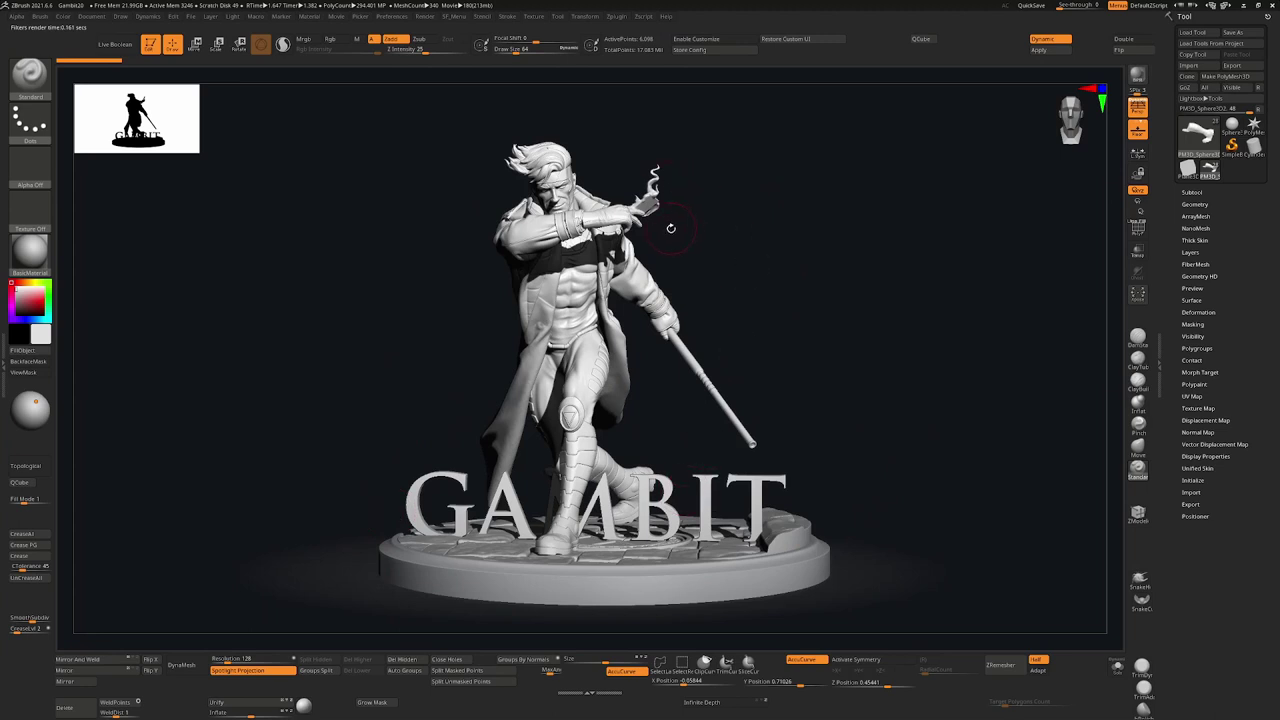
pyautogui.press(',')
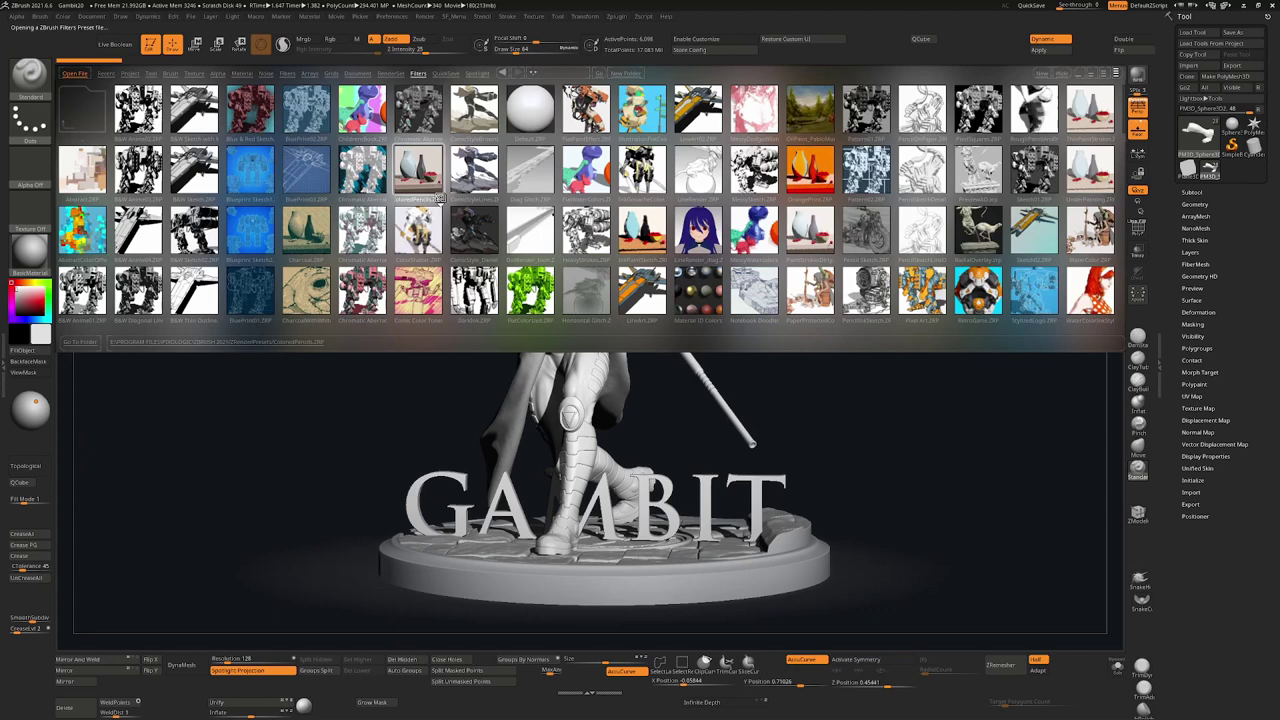
# - Reapply the RadialOverlay filter from the Filters library to restore the dark vignette render
pyautogui.press(',')
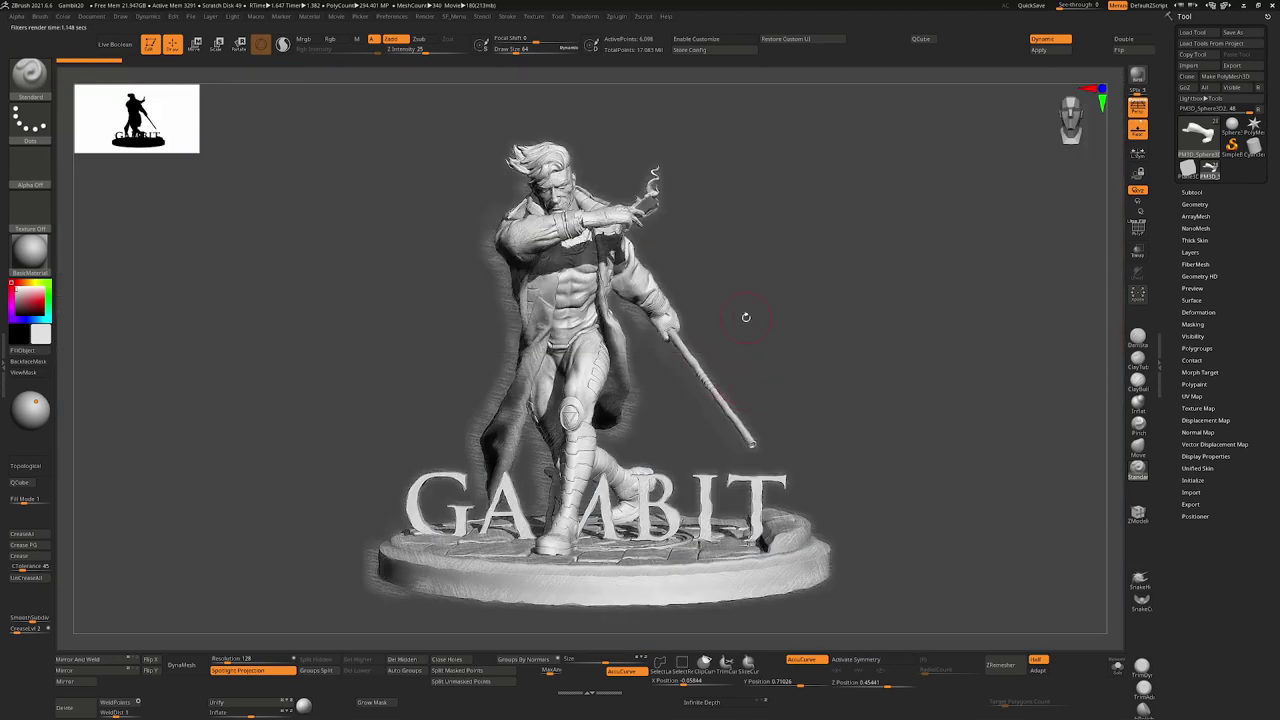
pyautogui.press(',')
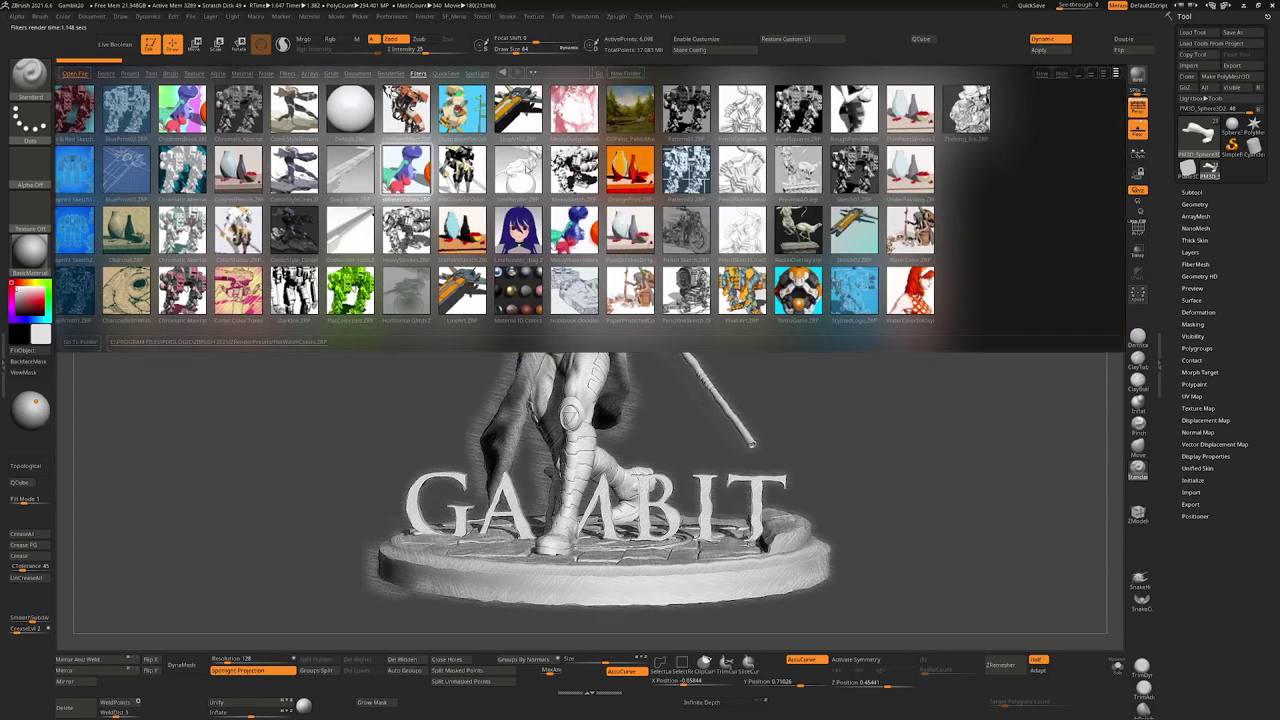
pyautogui.doubleClick(607, 225)
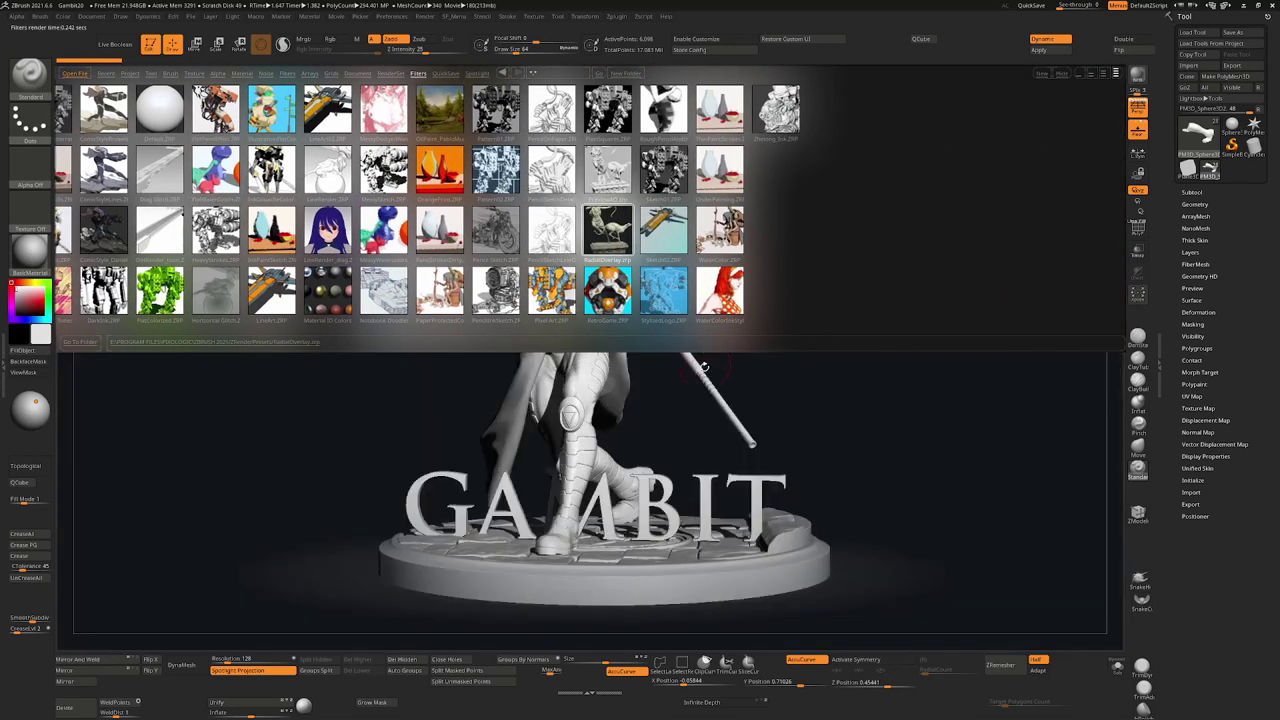
pyautogui.press(',')
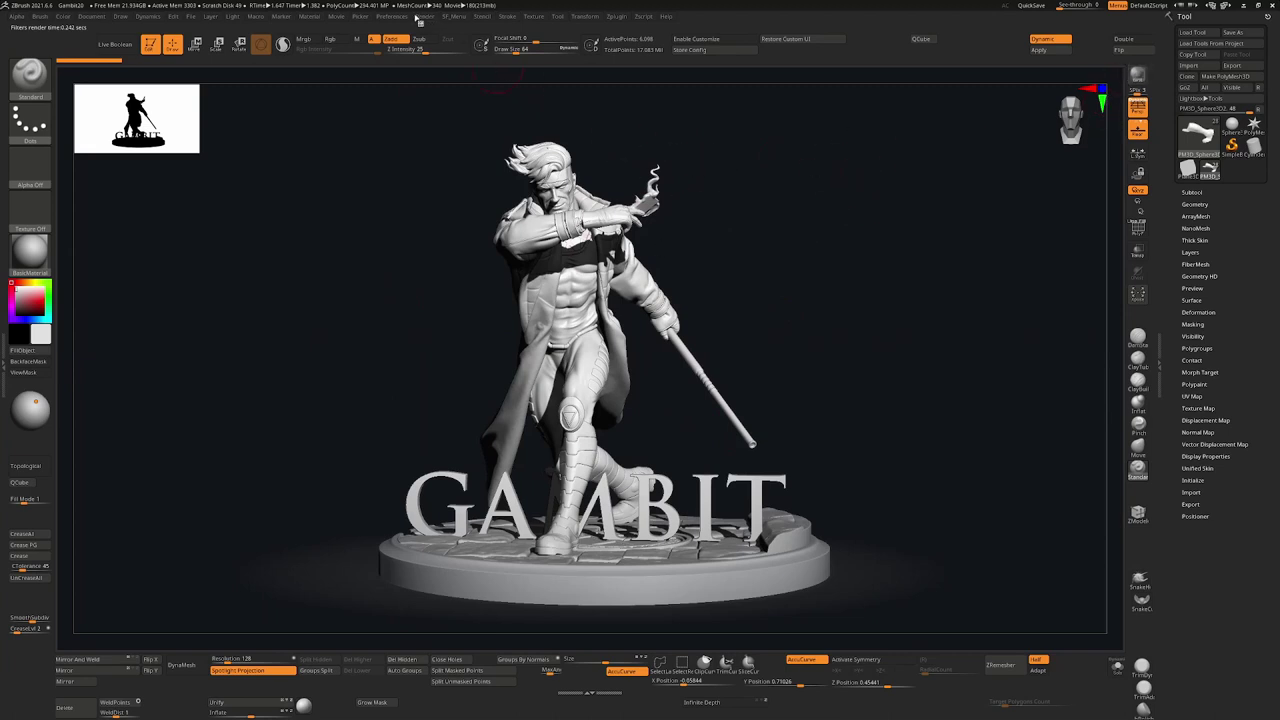
# - Record a BPR Turntable movie of the RadialOverlay-filtered Gambit statue from the Movie menu
pyautogui.click(339, 18)
pyautogui.click(337, 19)
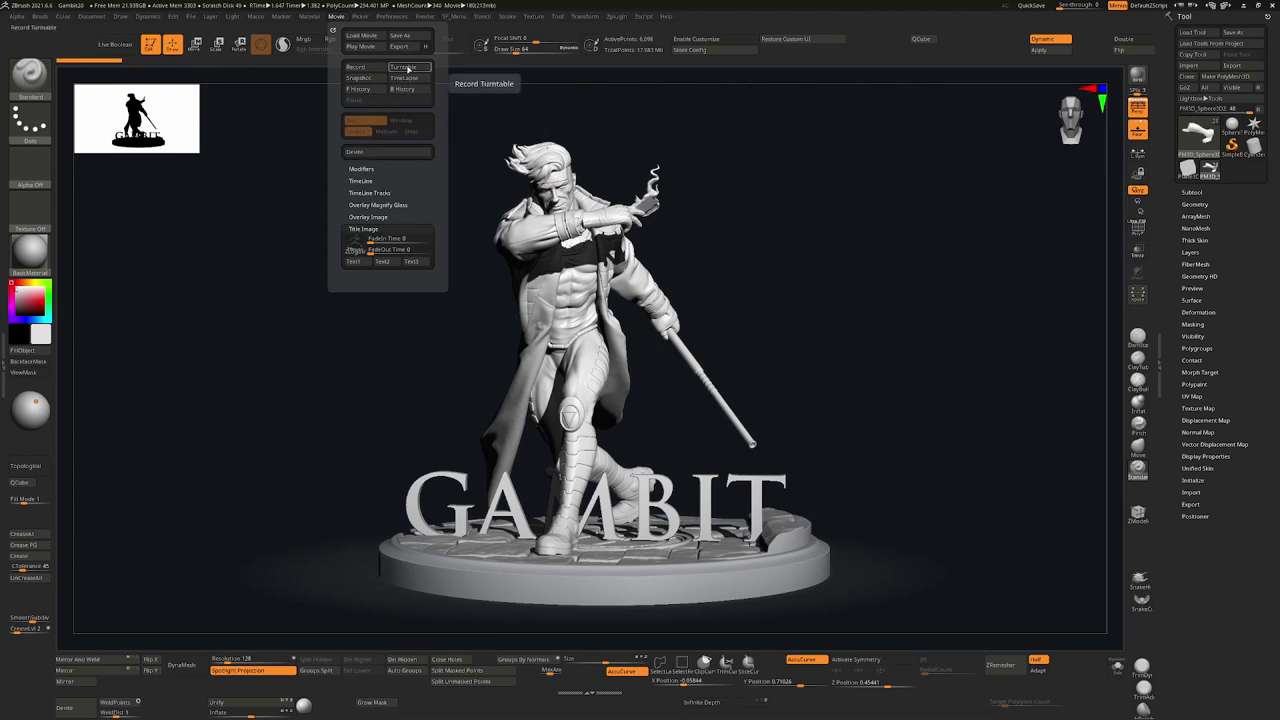
pyautogui.click(409, 67)
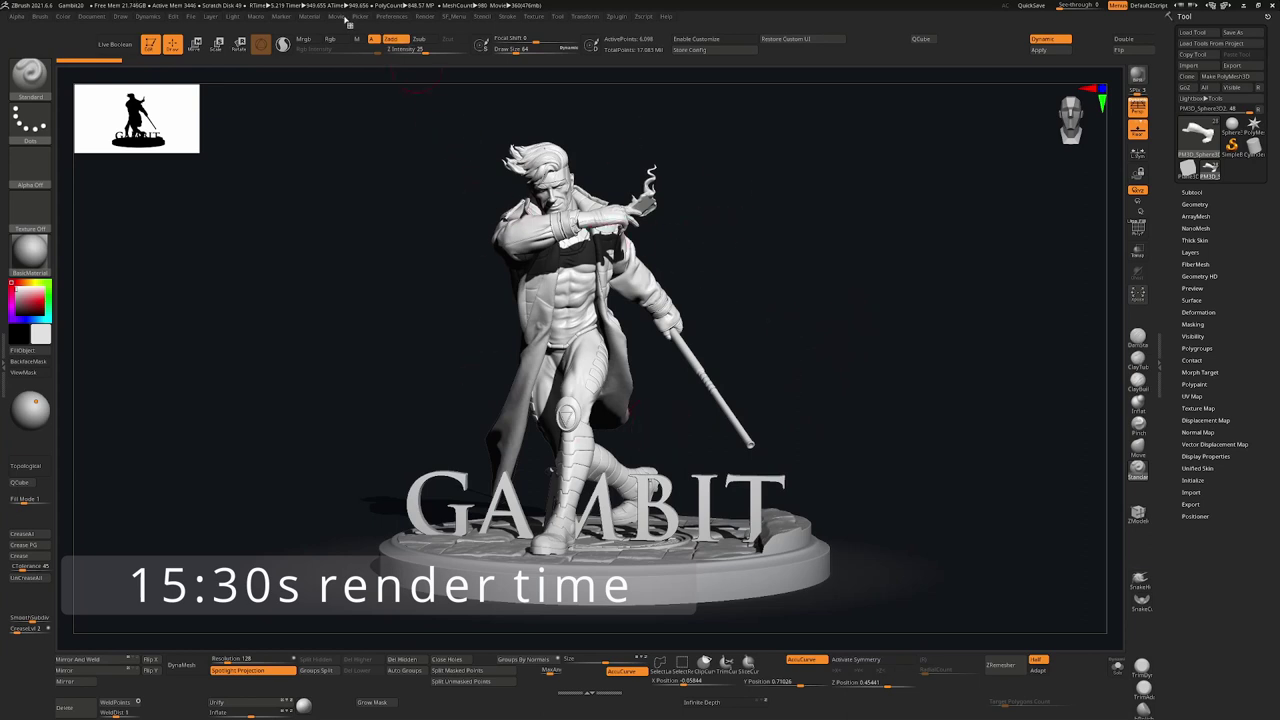
# - Play the recorded turntable movie twice from the Movie menu
pyautogui.click(340, 17)
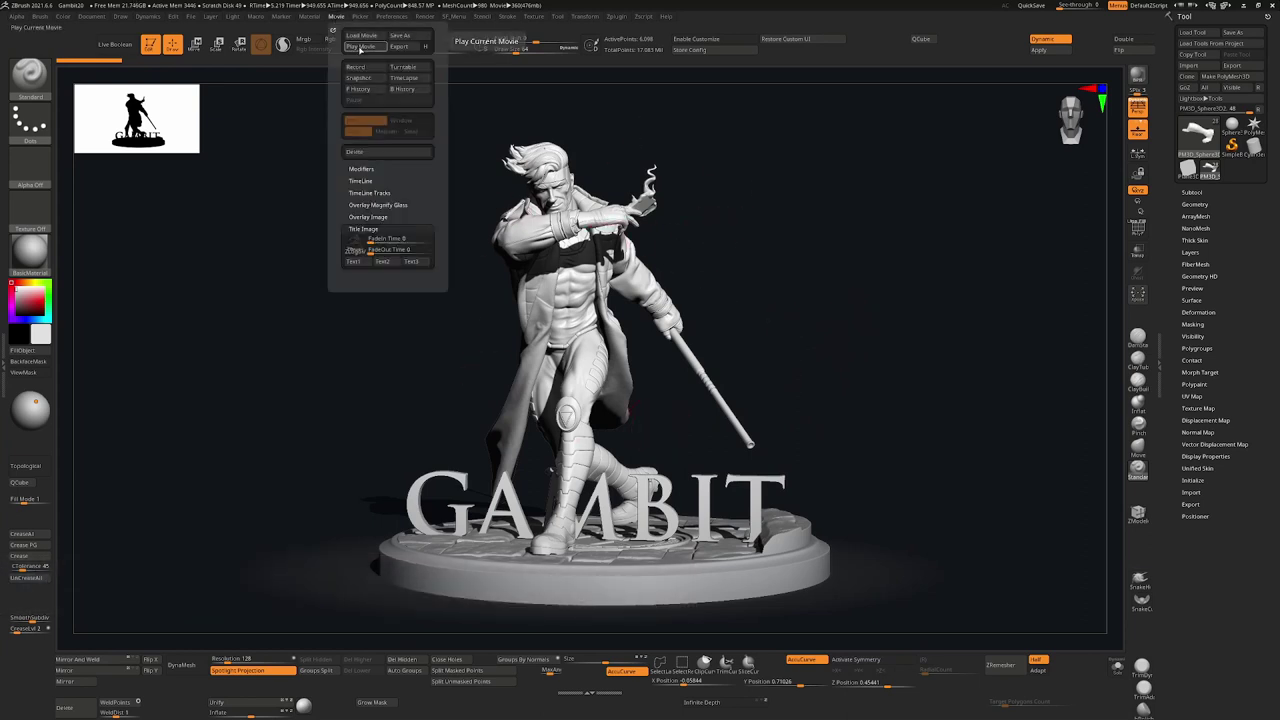
pyautogui.click(359, 47)
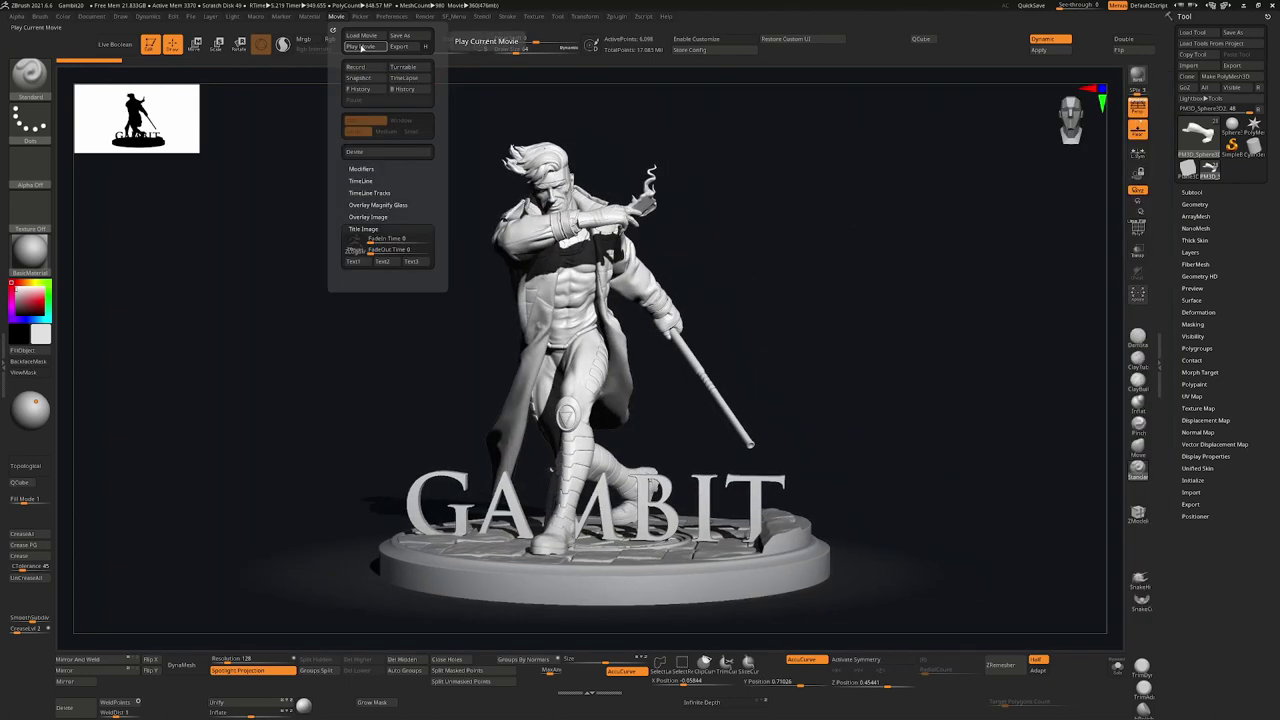
pyautogui.click(361, 47)
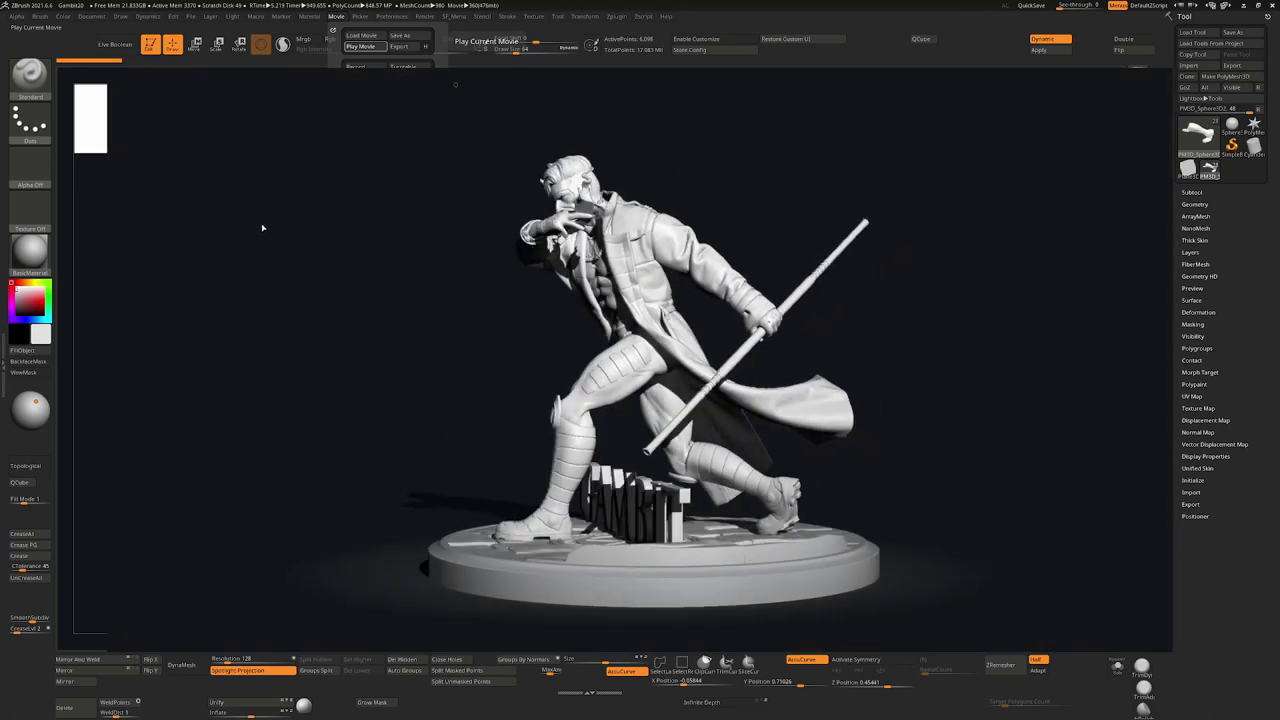
# - Export the movie at H quality, overwriting GambitWIP.mpg in the Gambit folder
pyautogui.click(338, 17)
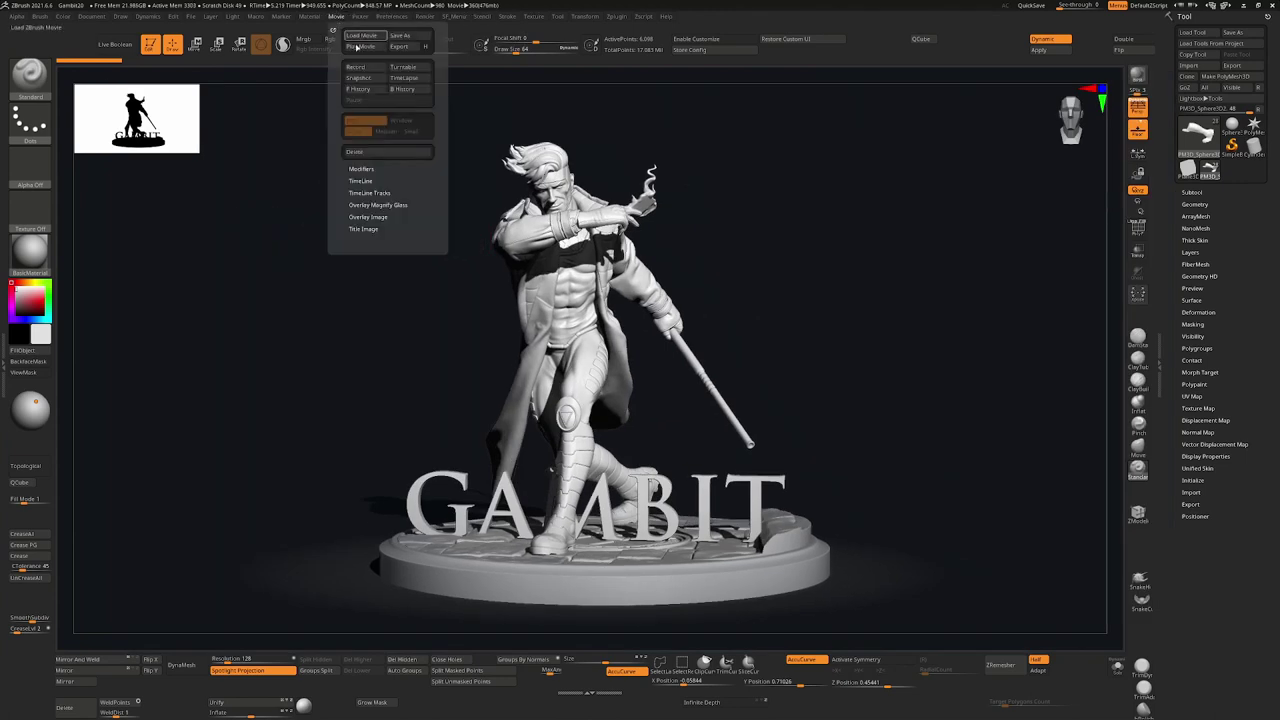
pyautogui.click(426, 47)
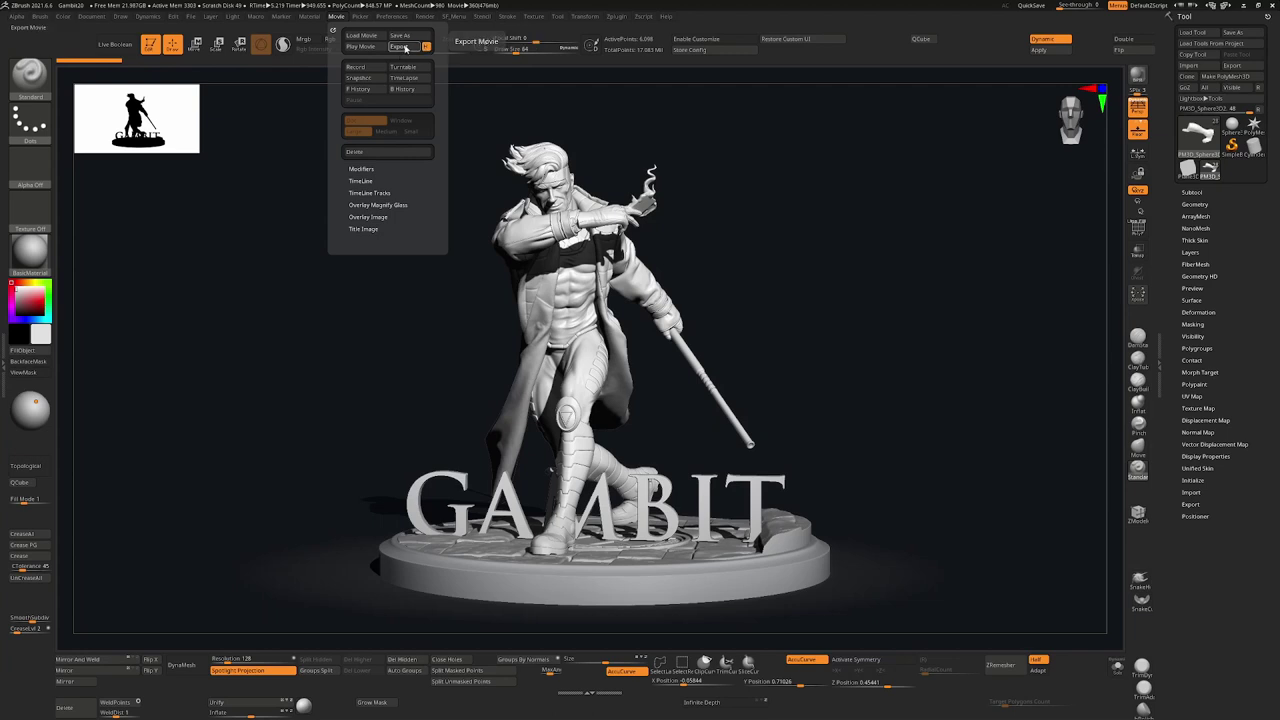
pyautogui.click(403, 47)
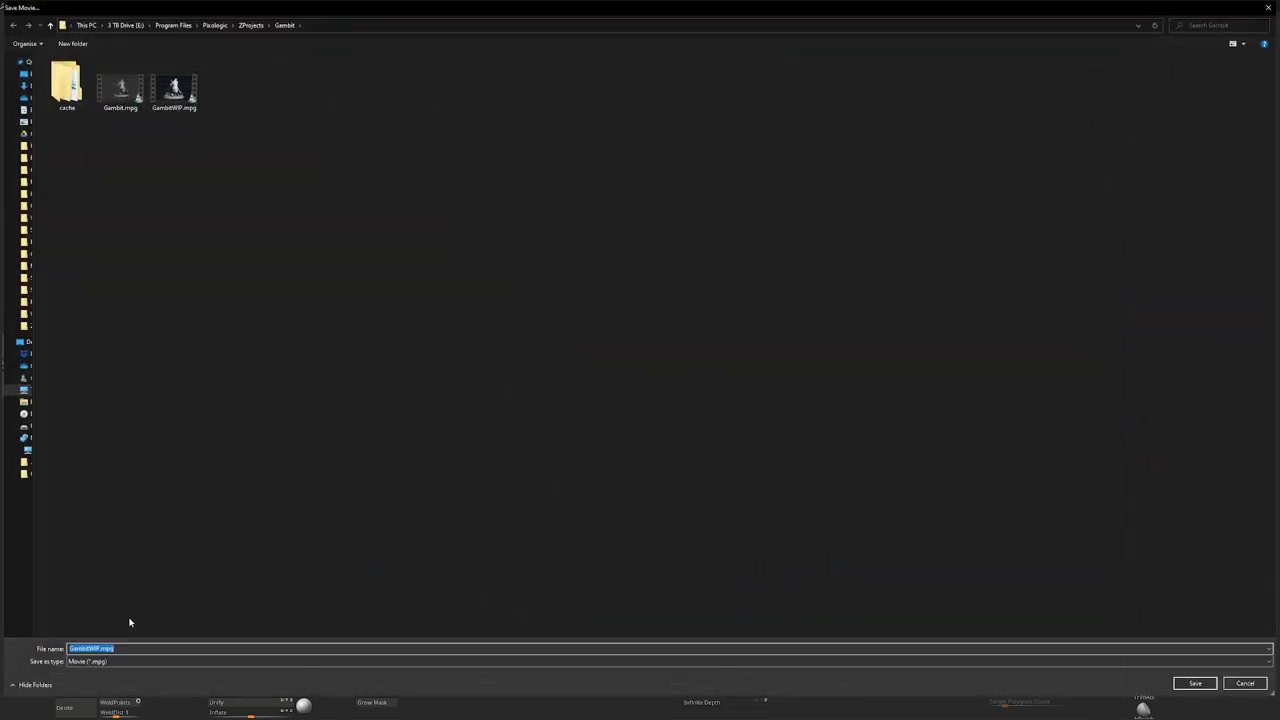
pyautogui.doubleClick(174, 88)
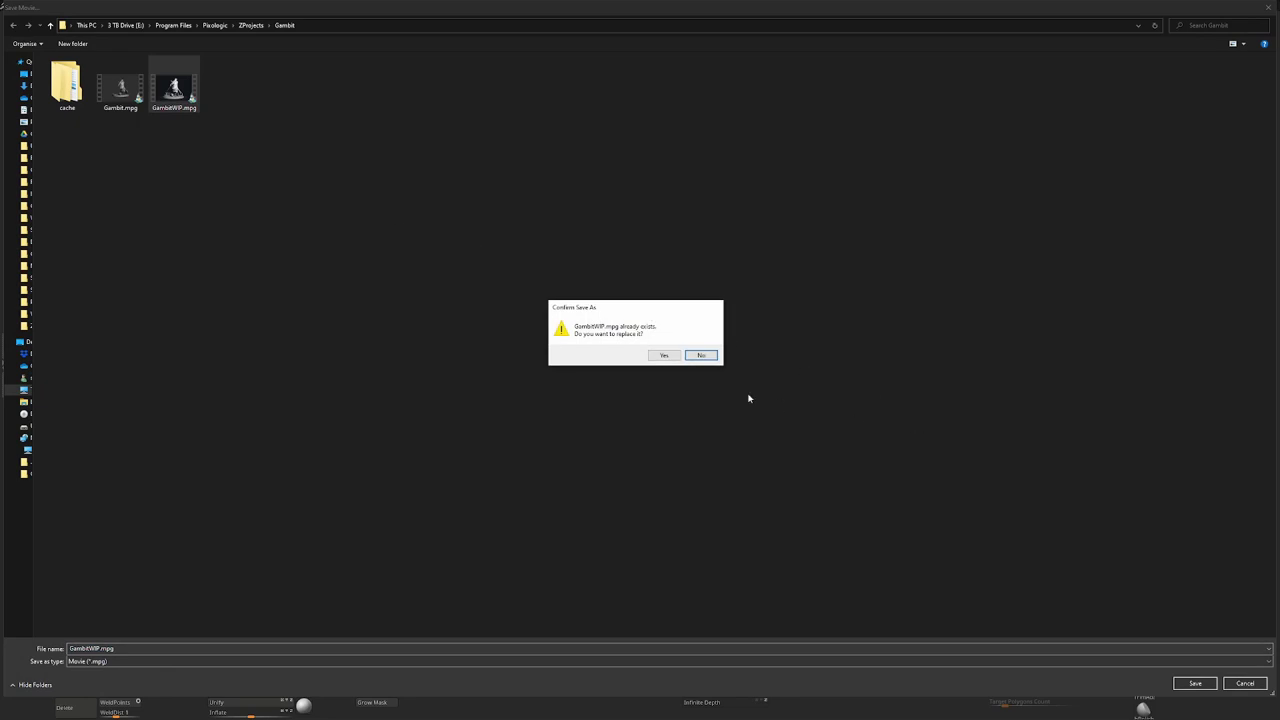
pyautogui.click(675, 356)
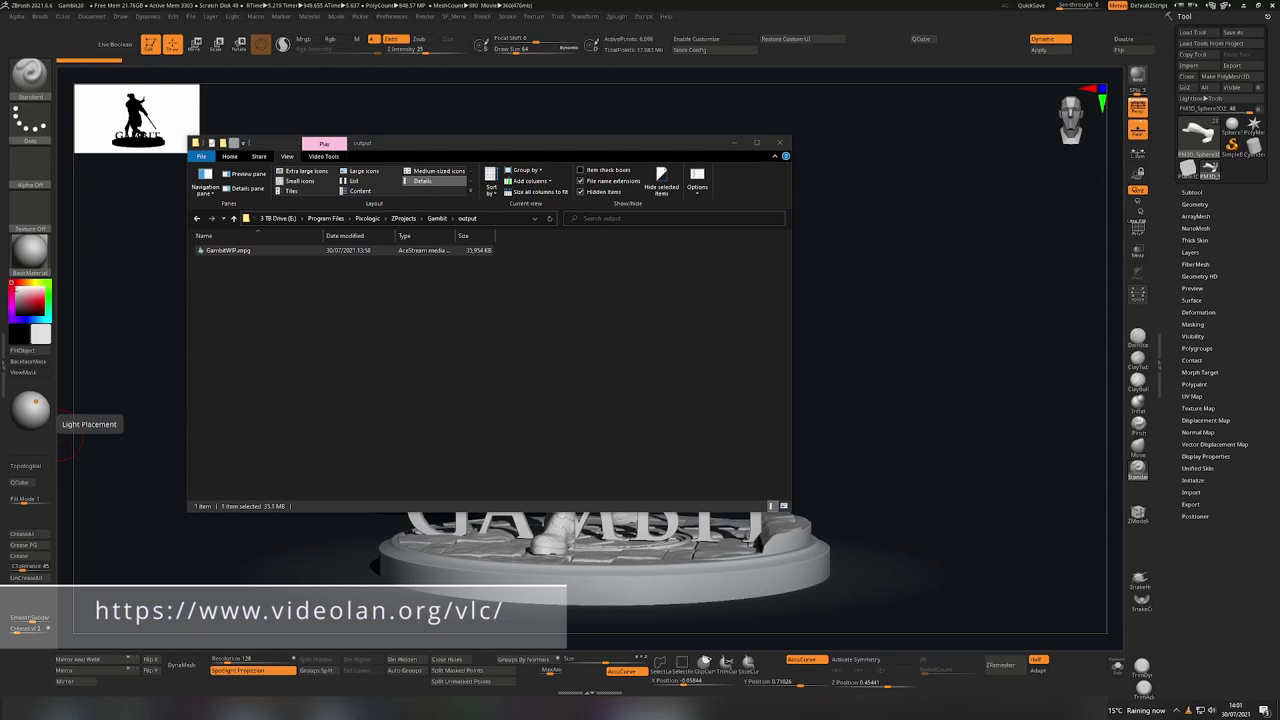
# - In VLC's Convert / Save dialog, add GambitWIP.mpg as the file to convert
pyautogui.moveTo(530, 139); pyautogui.dragTo(521, 138)
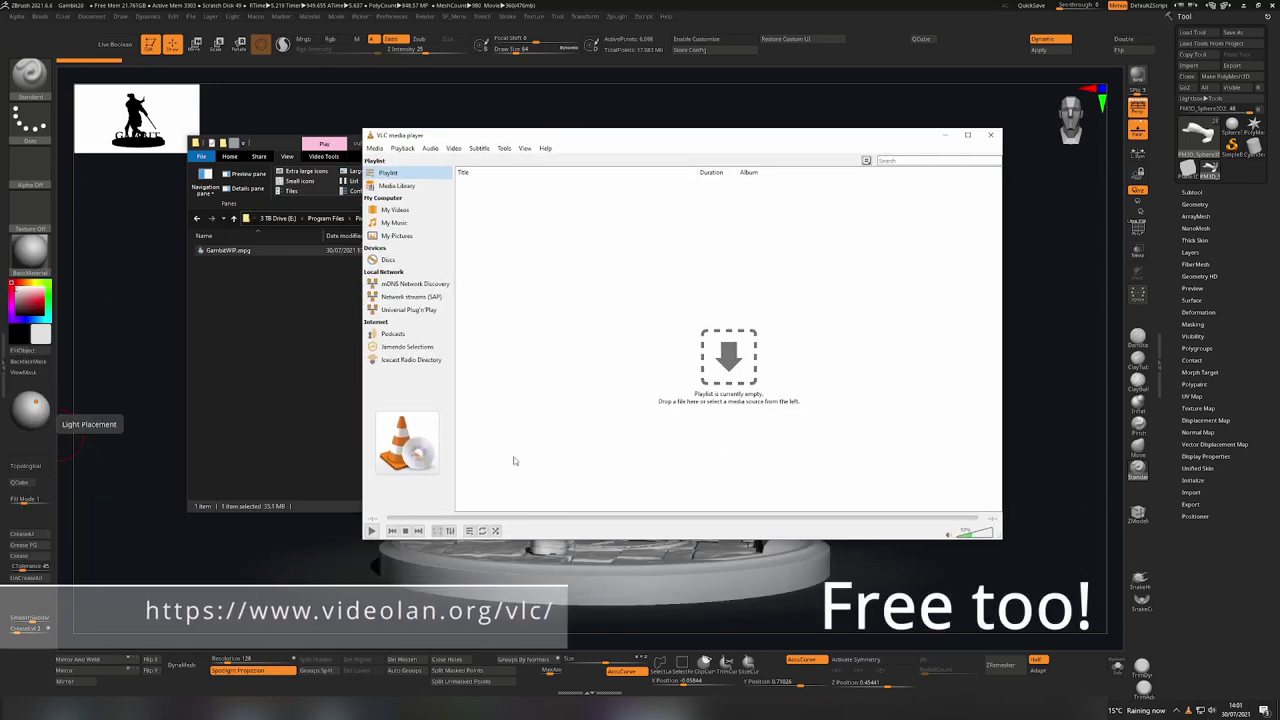
pyautogui.click(374, 148)
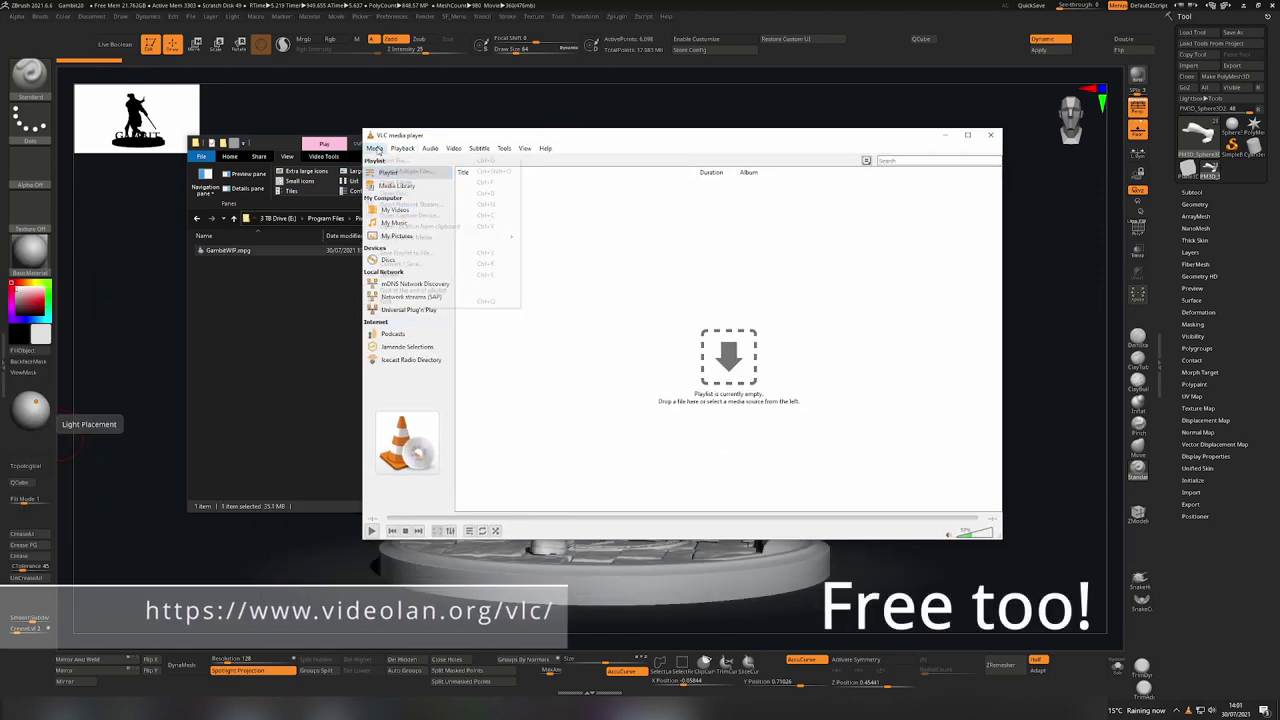
pyautogui.click(400, 263)
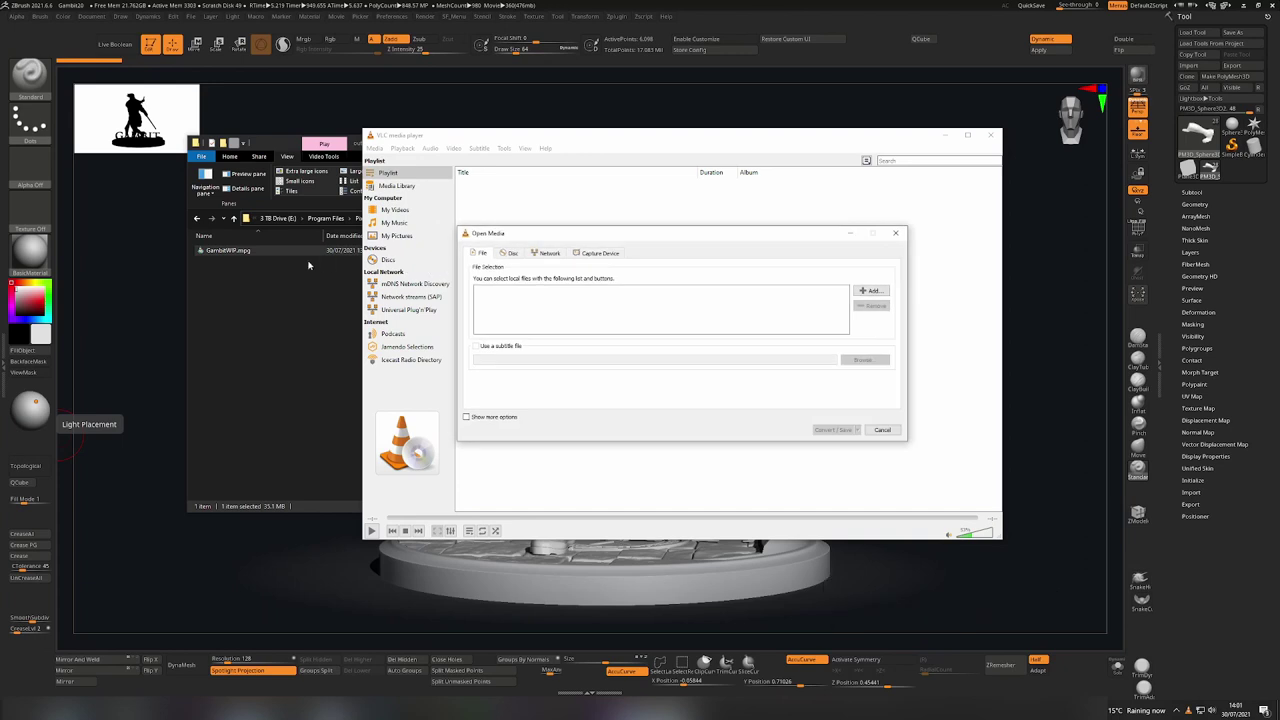
pyautogui.moveTo(248, 253); pyautogui.dragTo(566, 328)
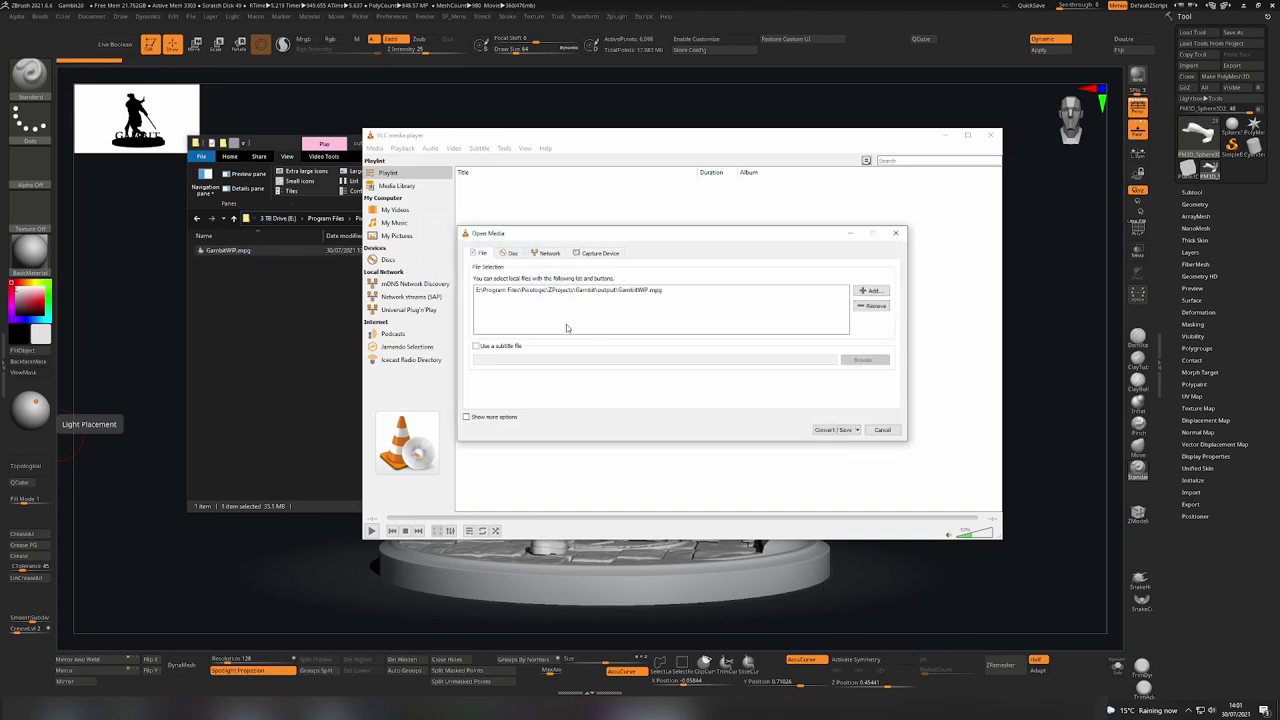
pyautogui.click(846, 430)
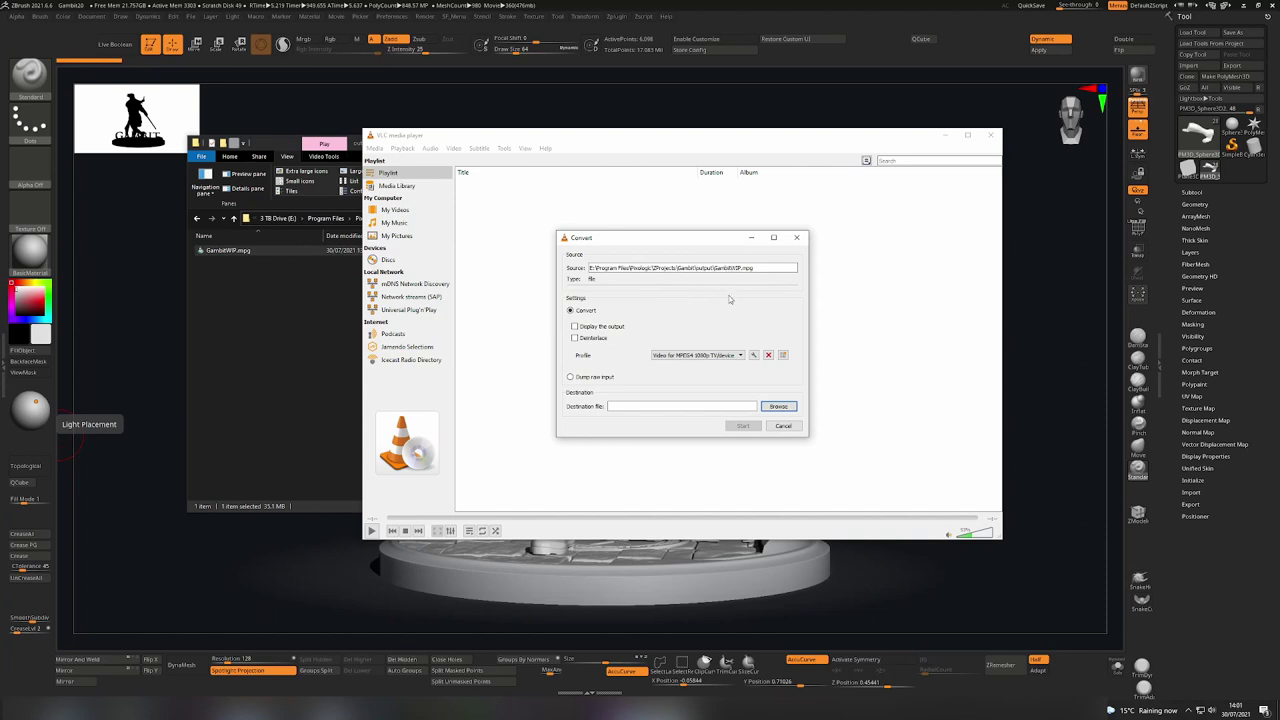
# - Choose the Video for MPEG4 1080p TV/device profile, then cancel without converting
pyautogui.click(714, 357)
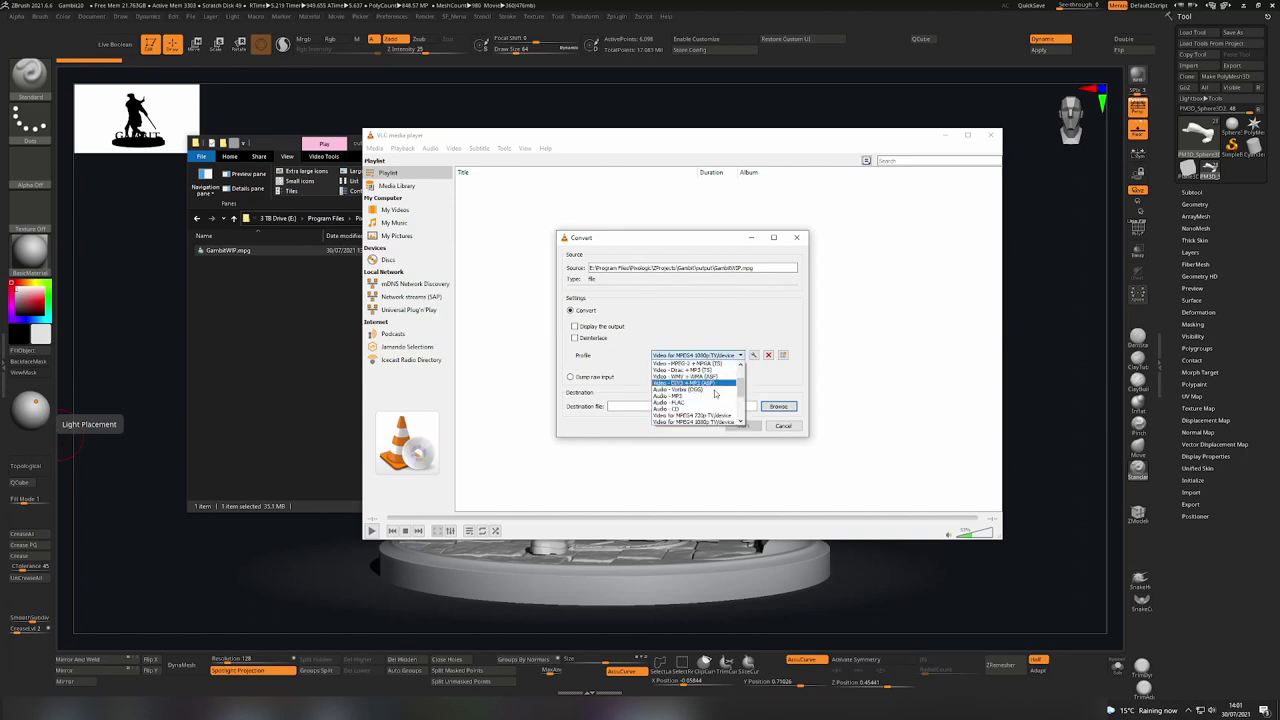
pyautogui.click(708, 423)
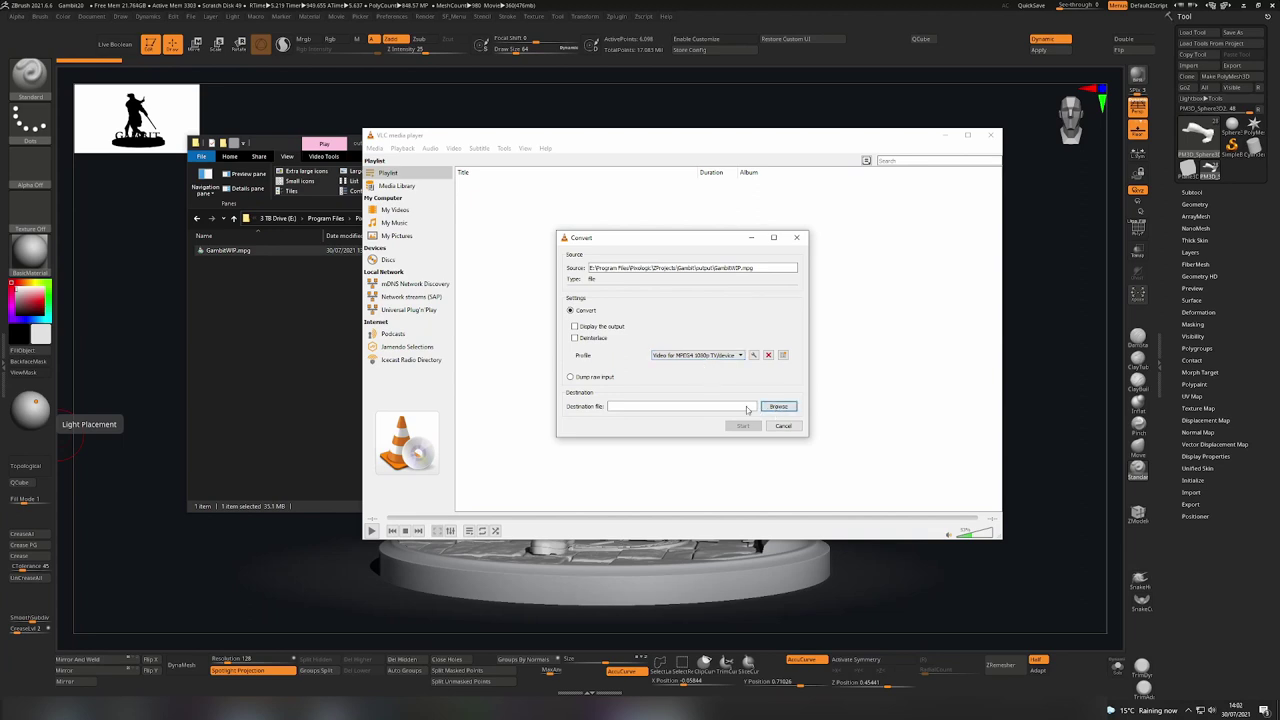
pyautogui.click(782, 426)
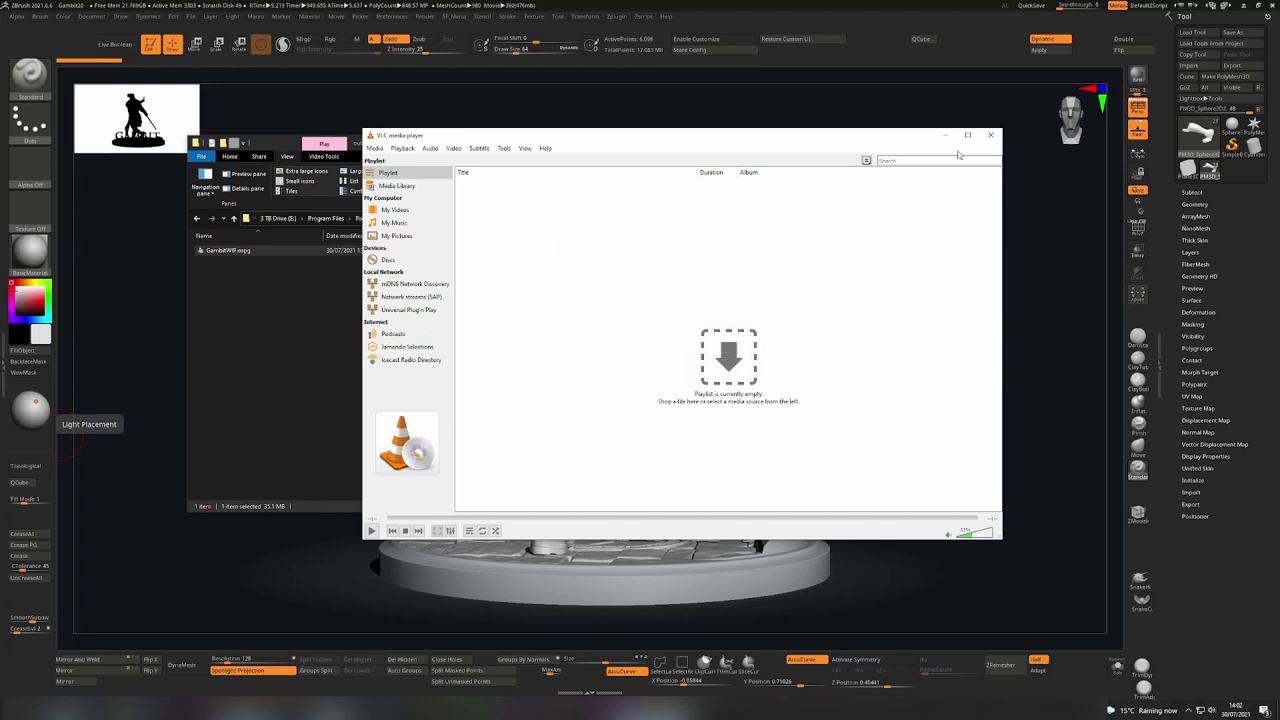
# - Close VLC and minimize the output folder window, leaving the Gambit statue in ZBrush
pyautogui.click(988, 139)
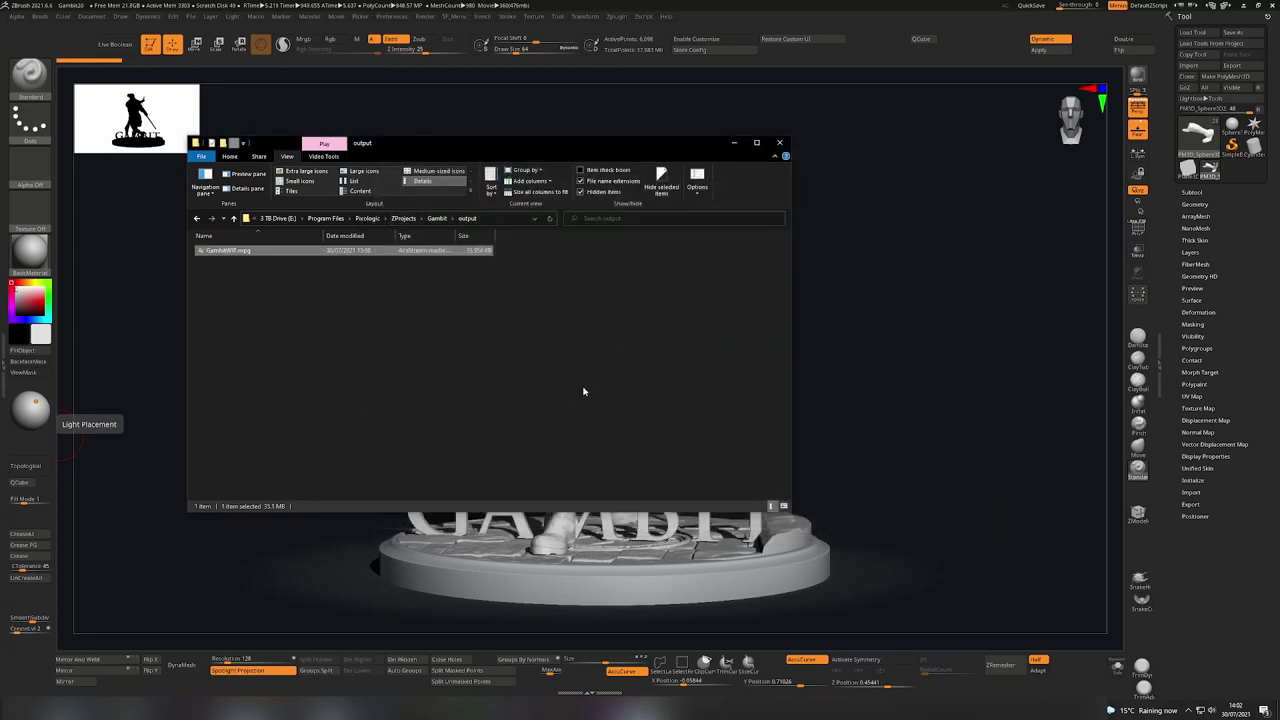
pyautogui.click(734, 142)
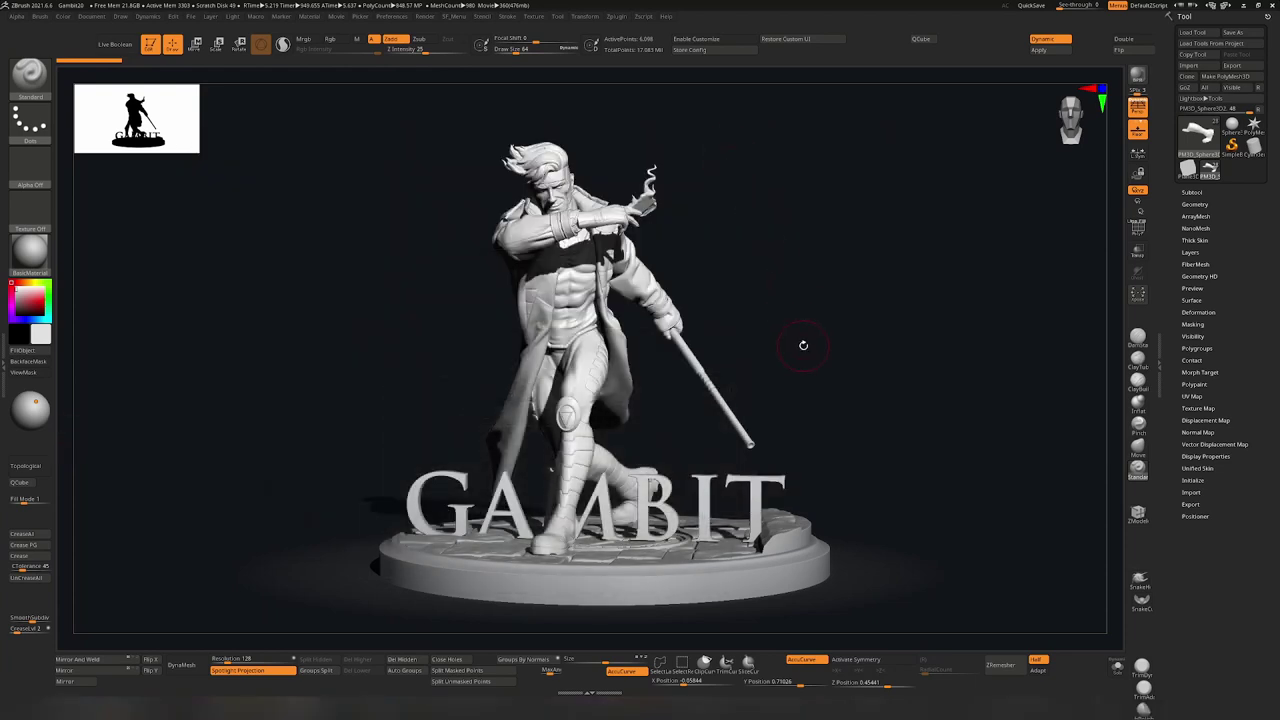